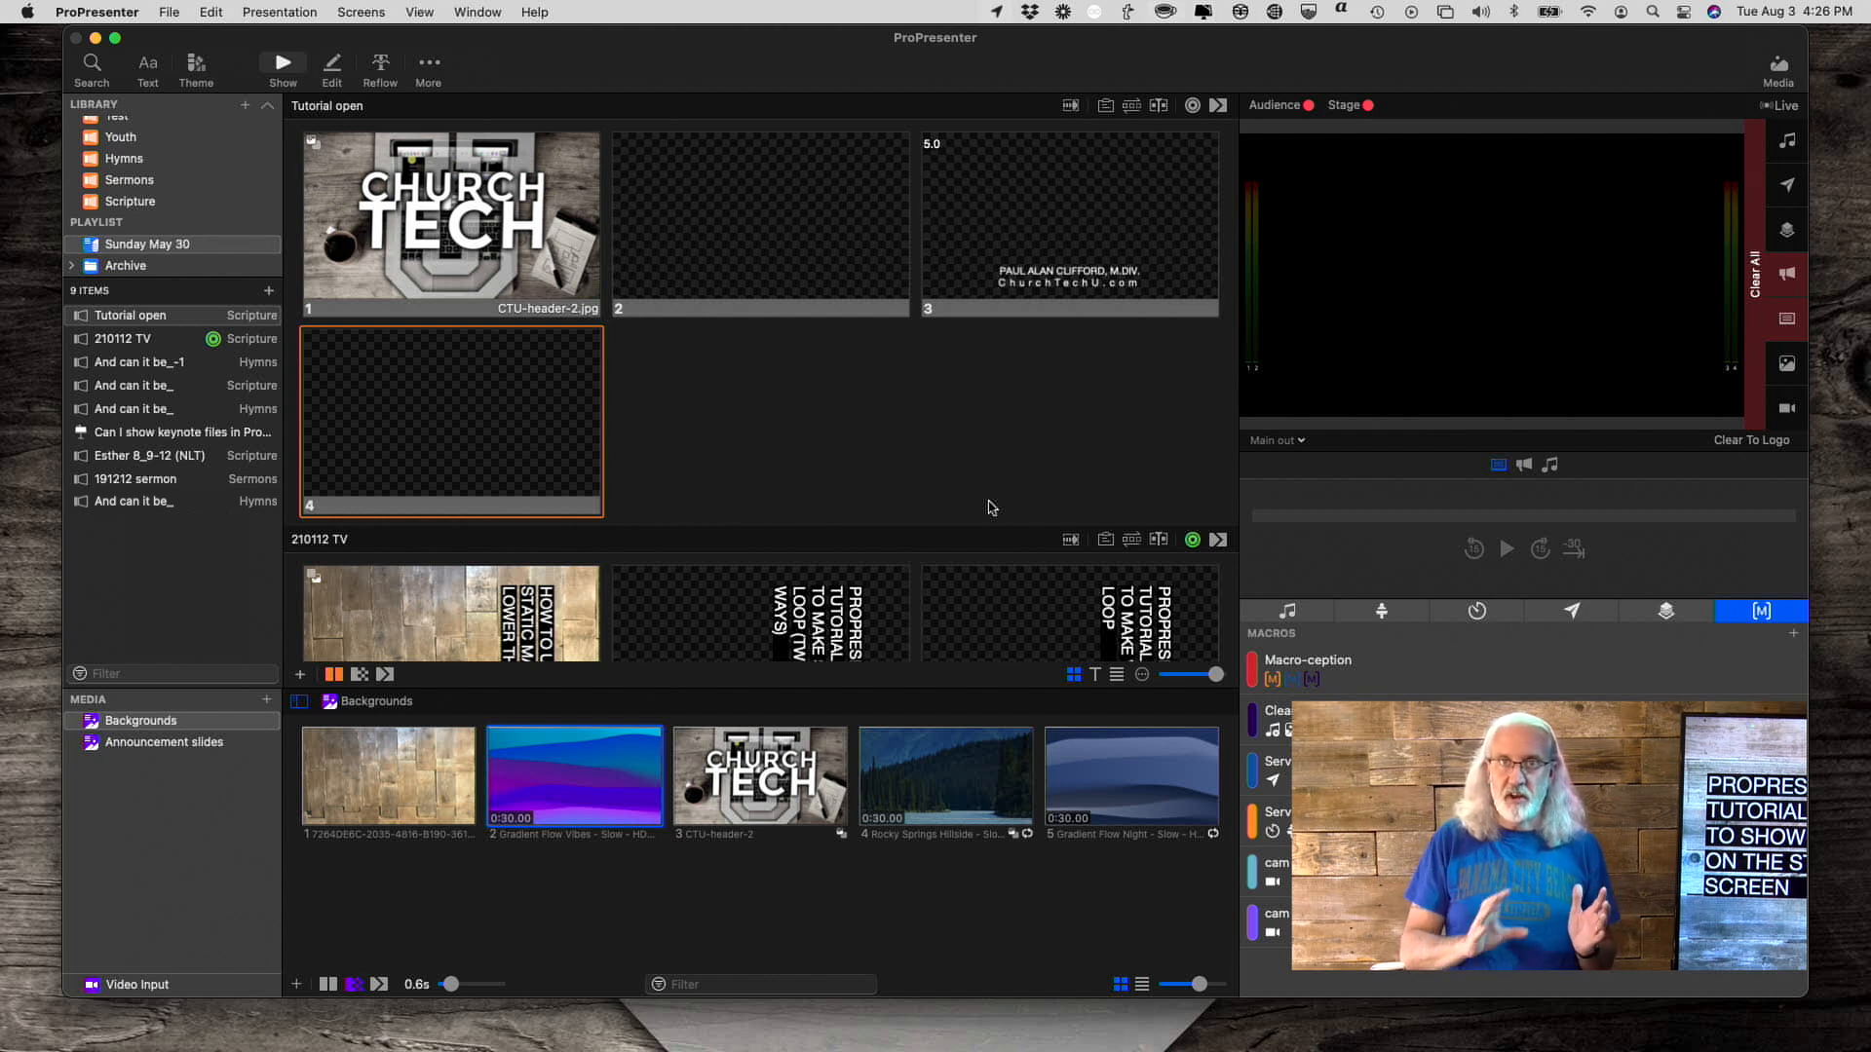
- Open the stage layout editor and add a new layout based on Blank Layout
{"action": "left_click", "coordinate": [362, 11]}
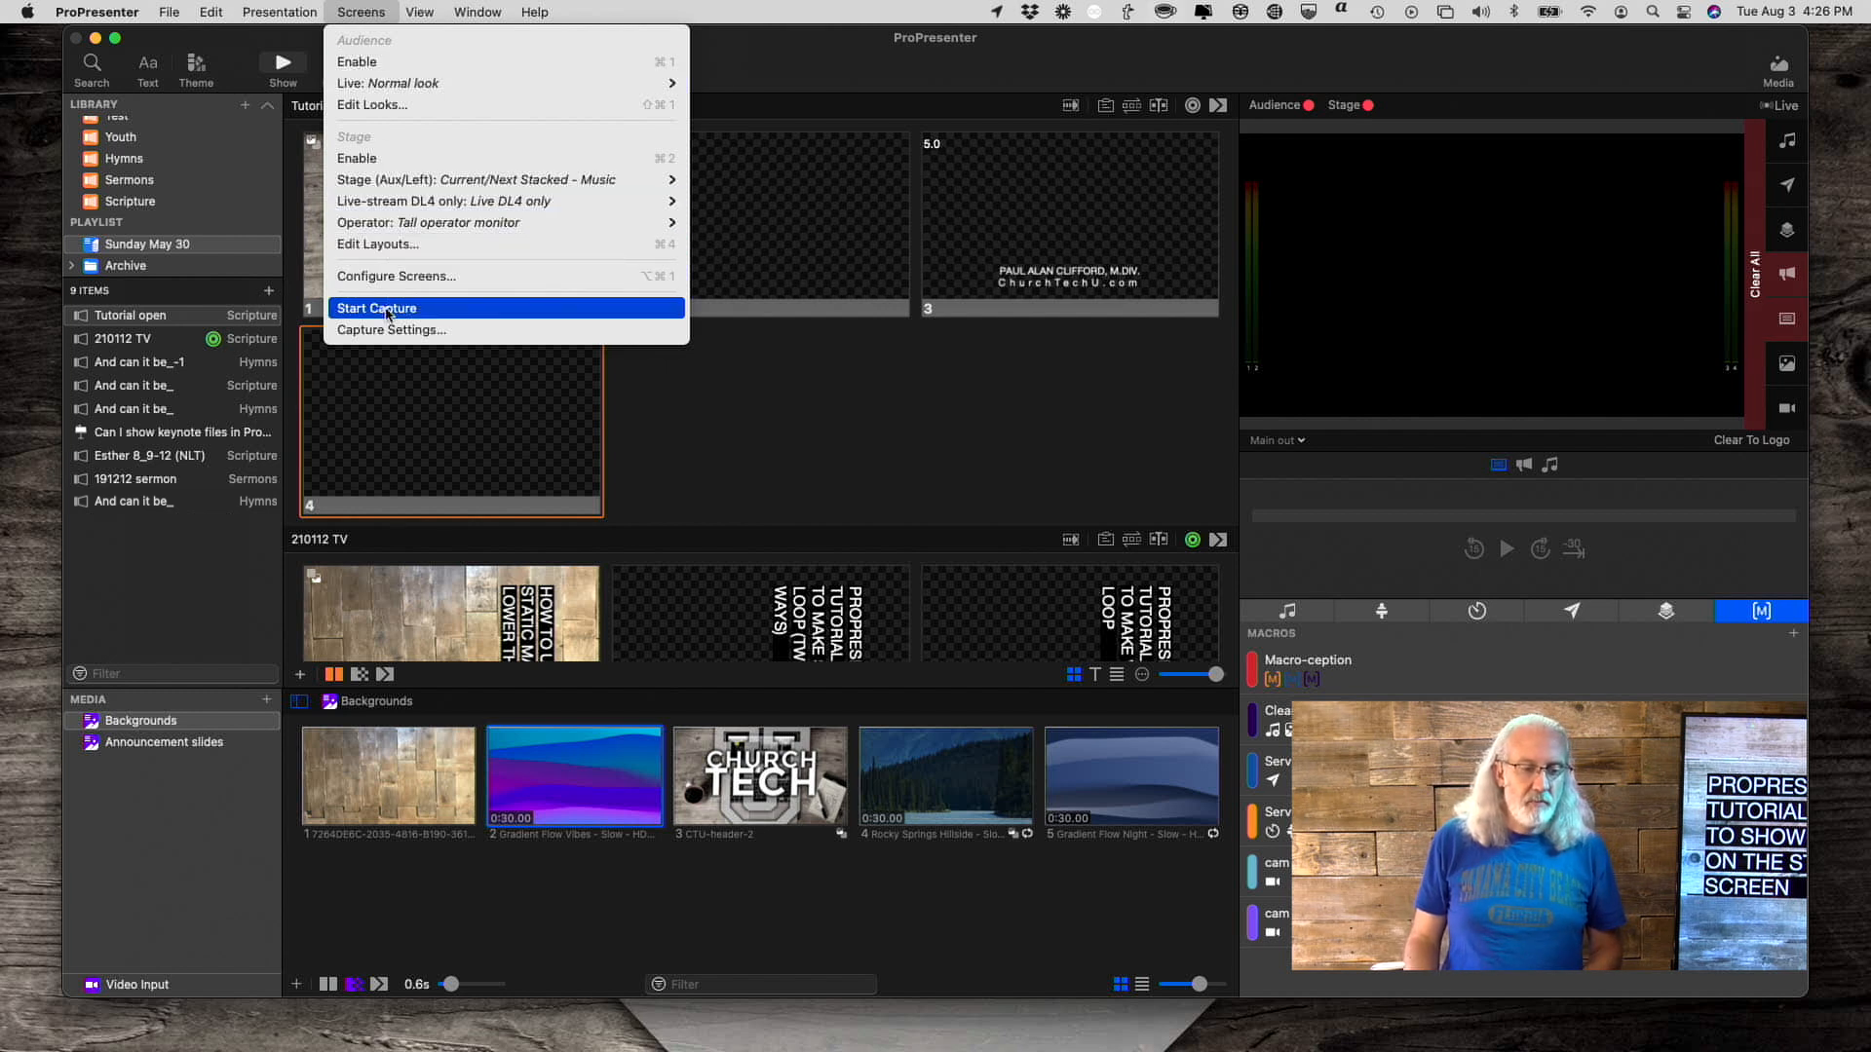
{"action": "left_click", "coordinate": [376, 245]}
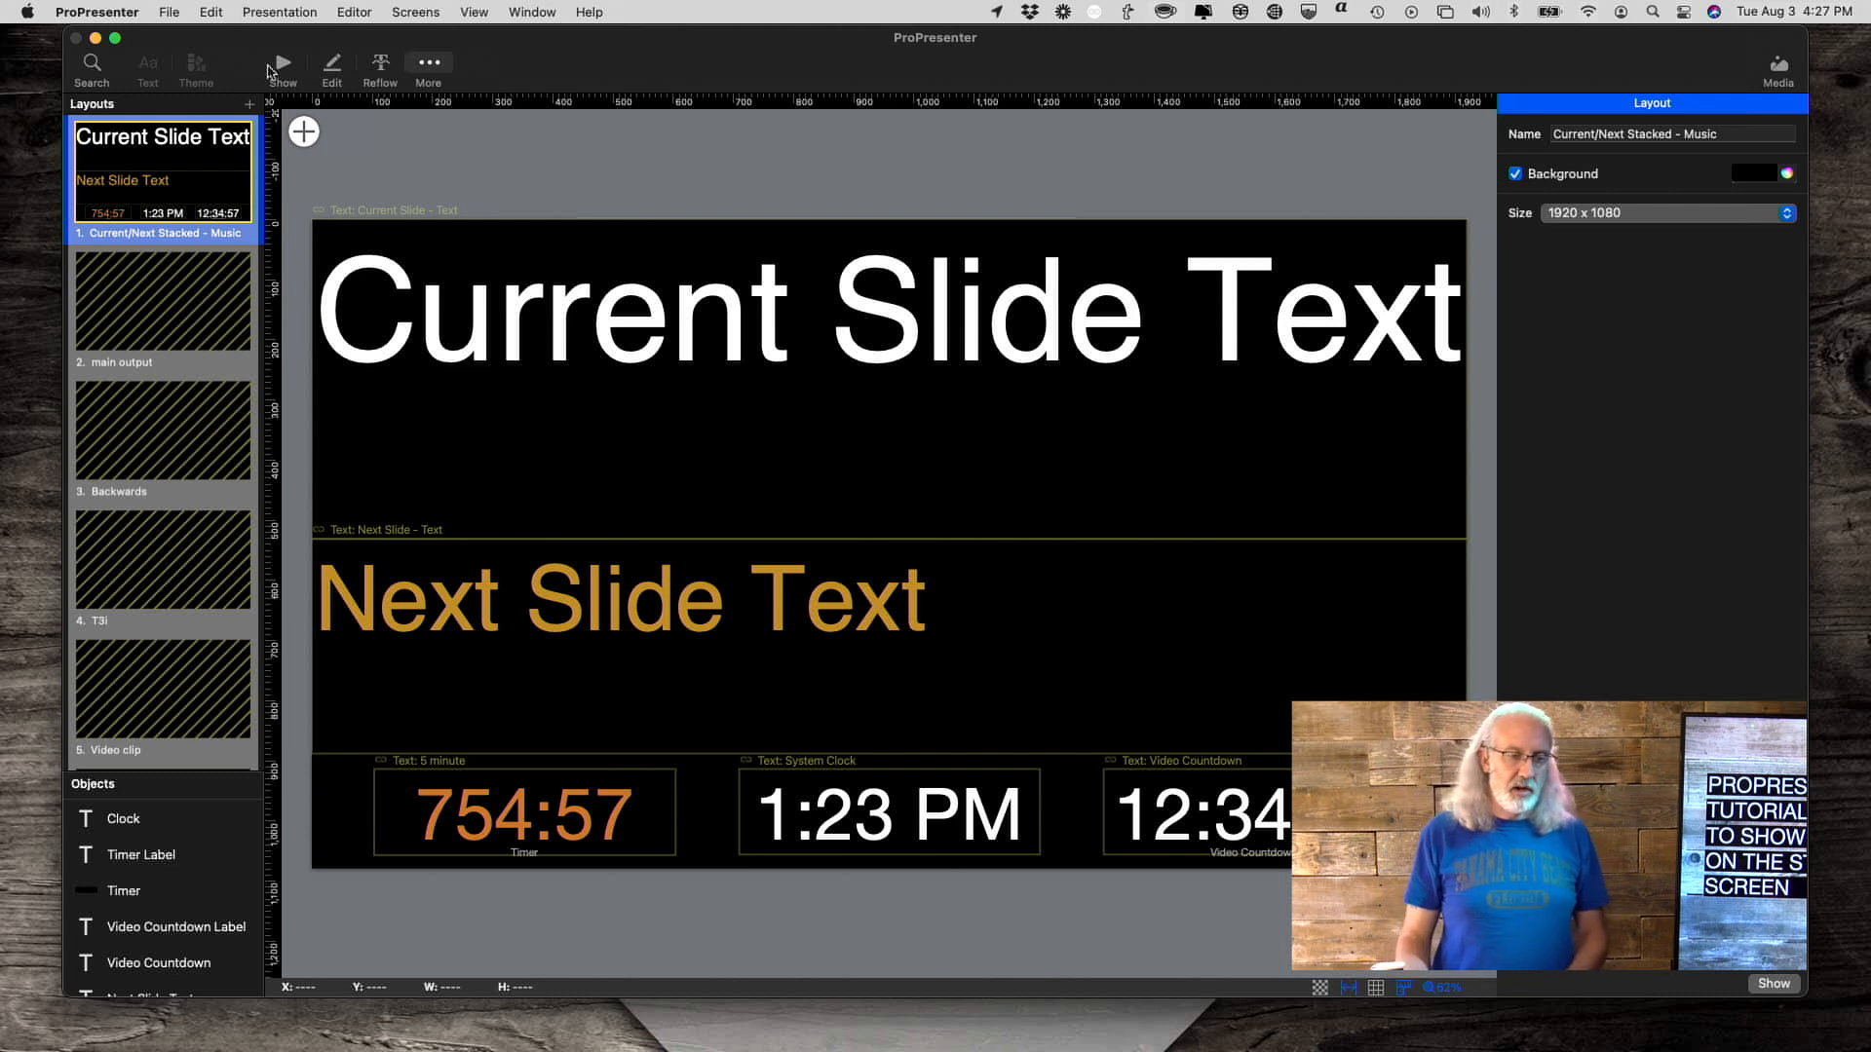
{"action": "scroll", "coordinate": [113, 497], "scroll_direction": "down", "scroll_amount": 15}
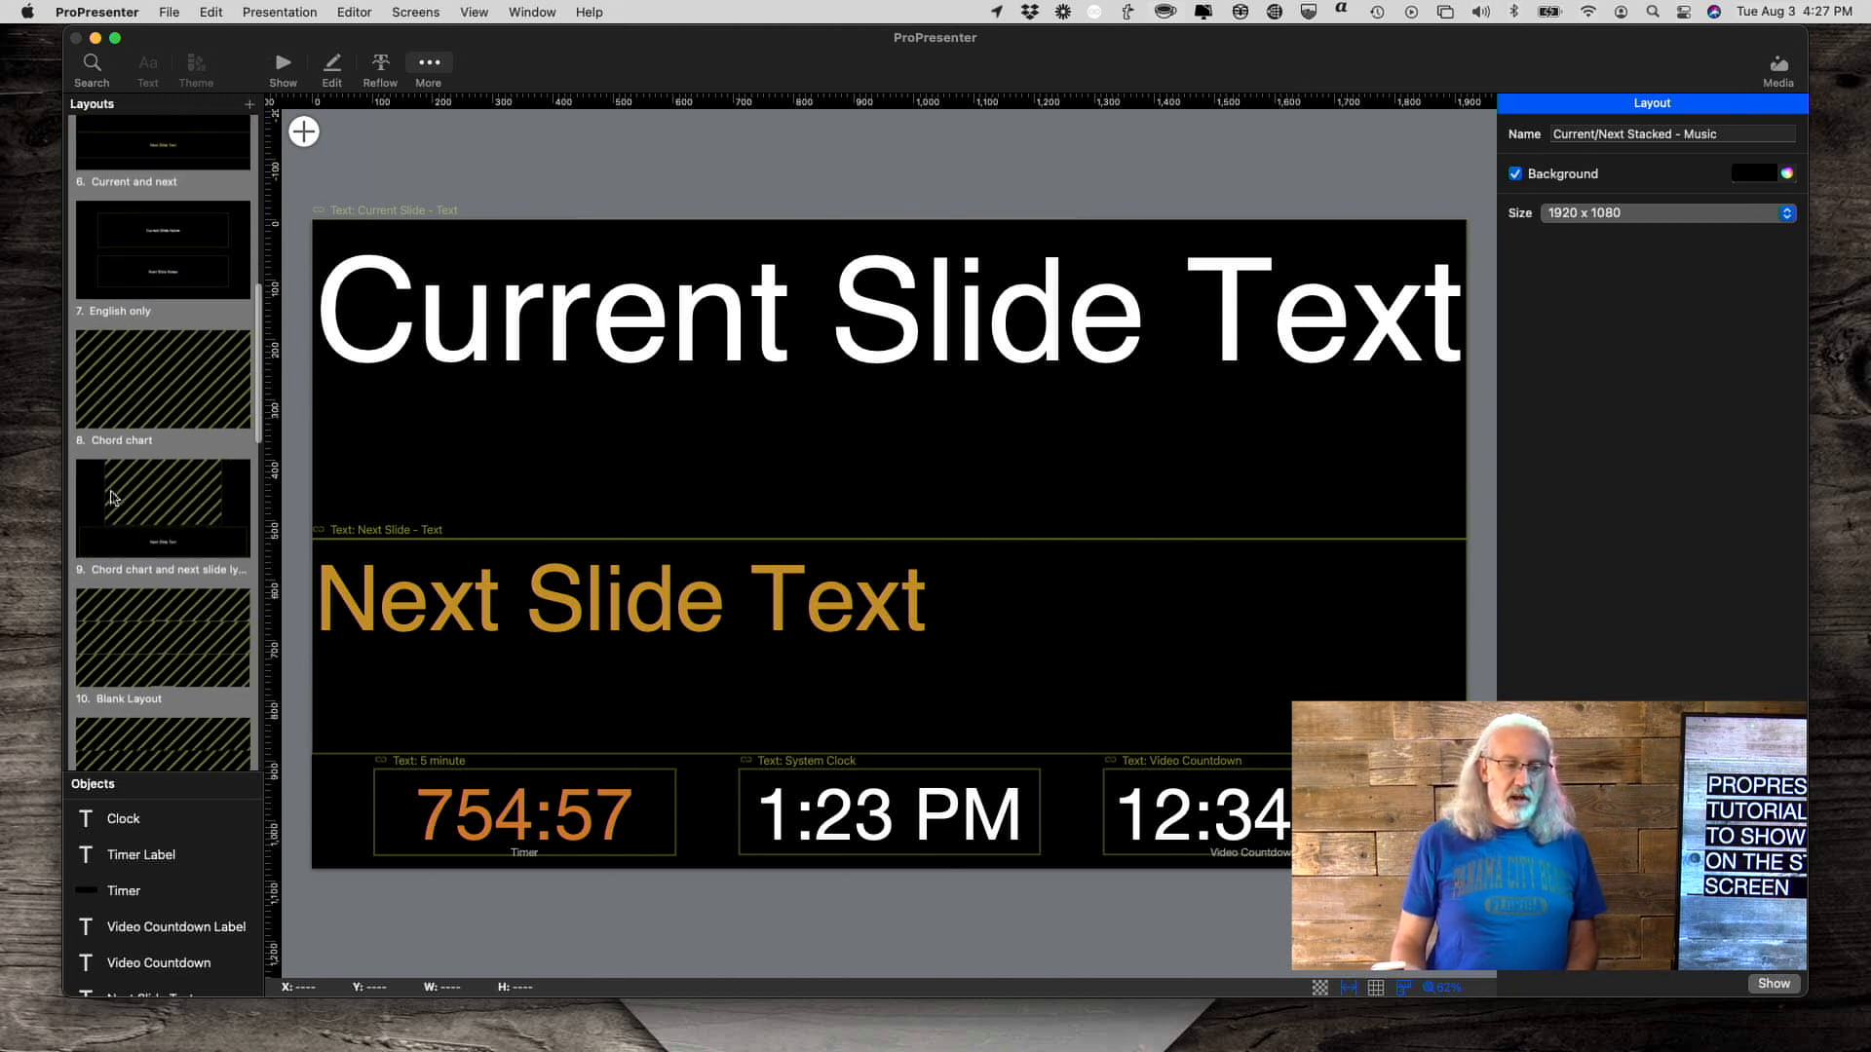
{"action": "scroll", "coordinate": [111, 502], "scroll_direction": "up", "scroll_amount": 15}
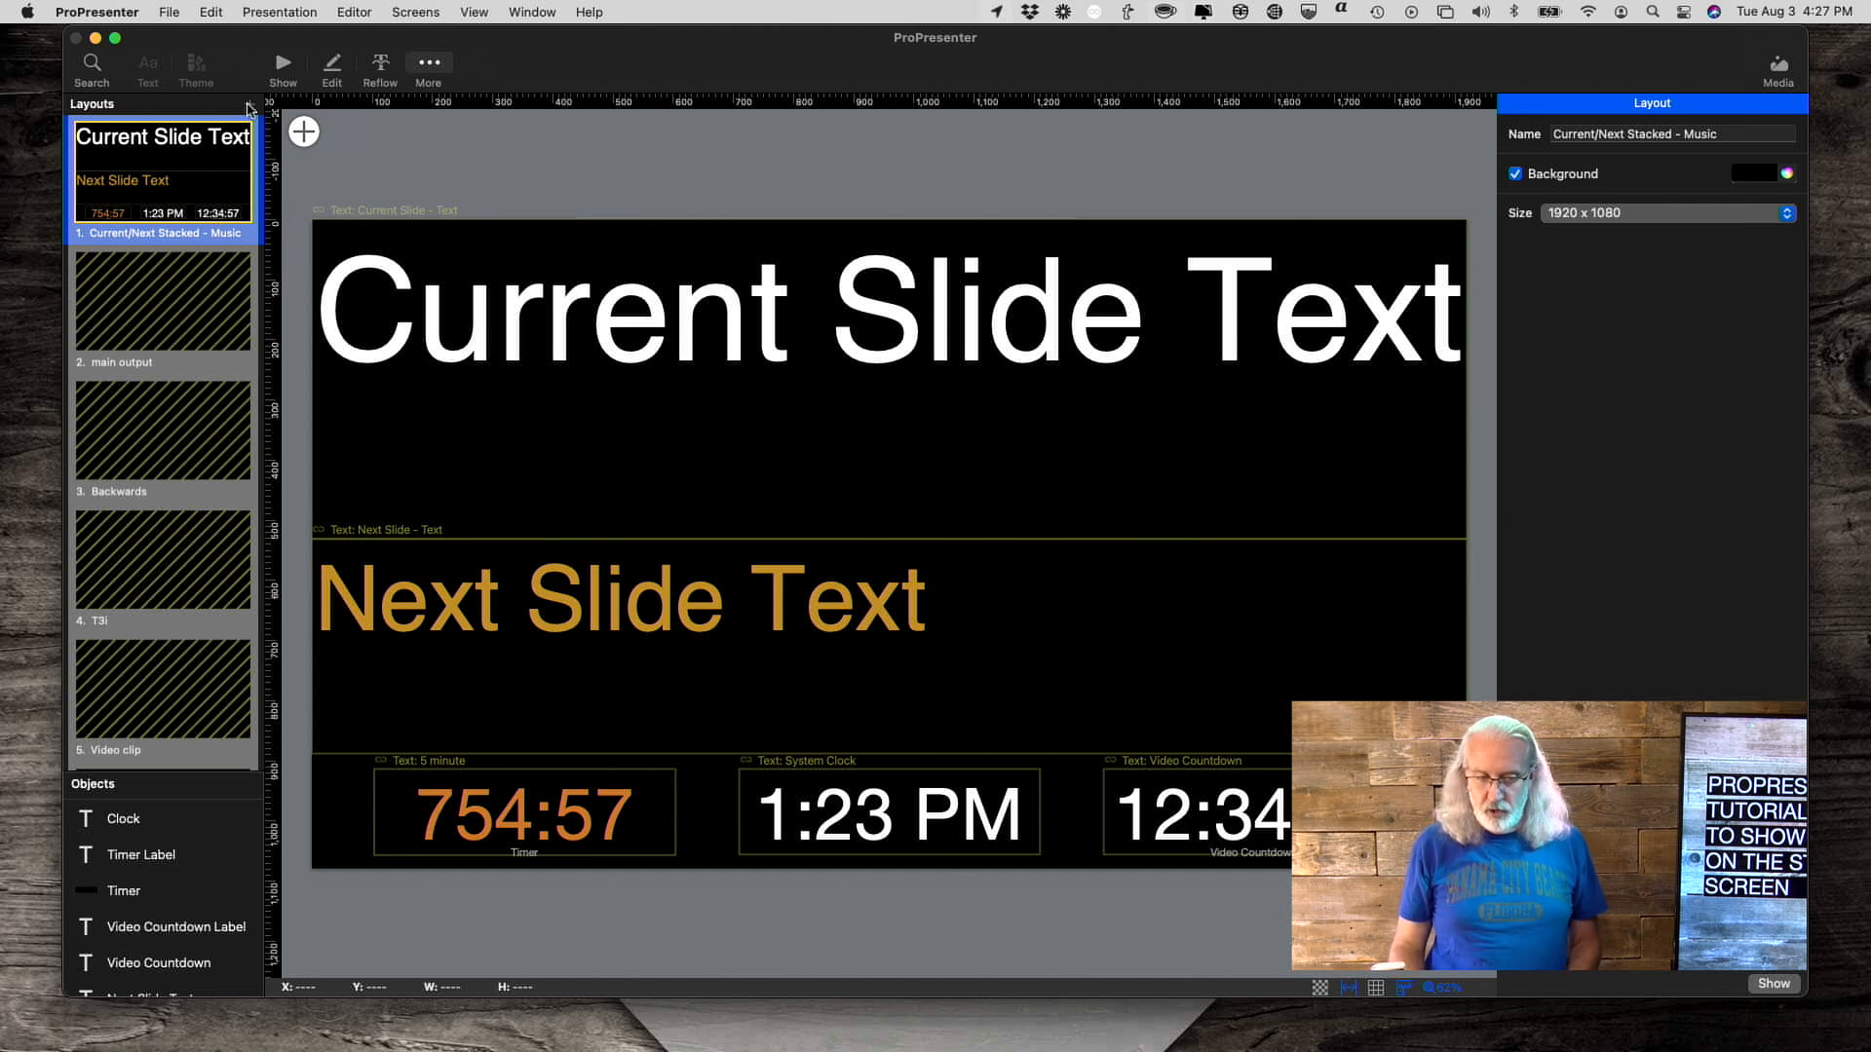
{"action": "left_click", "coordinate": [249, 106]}
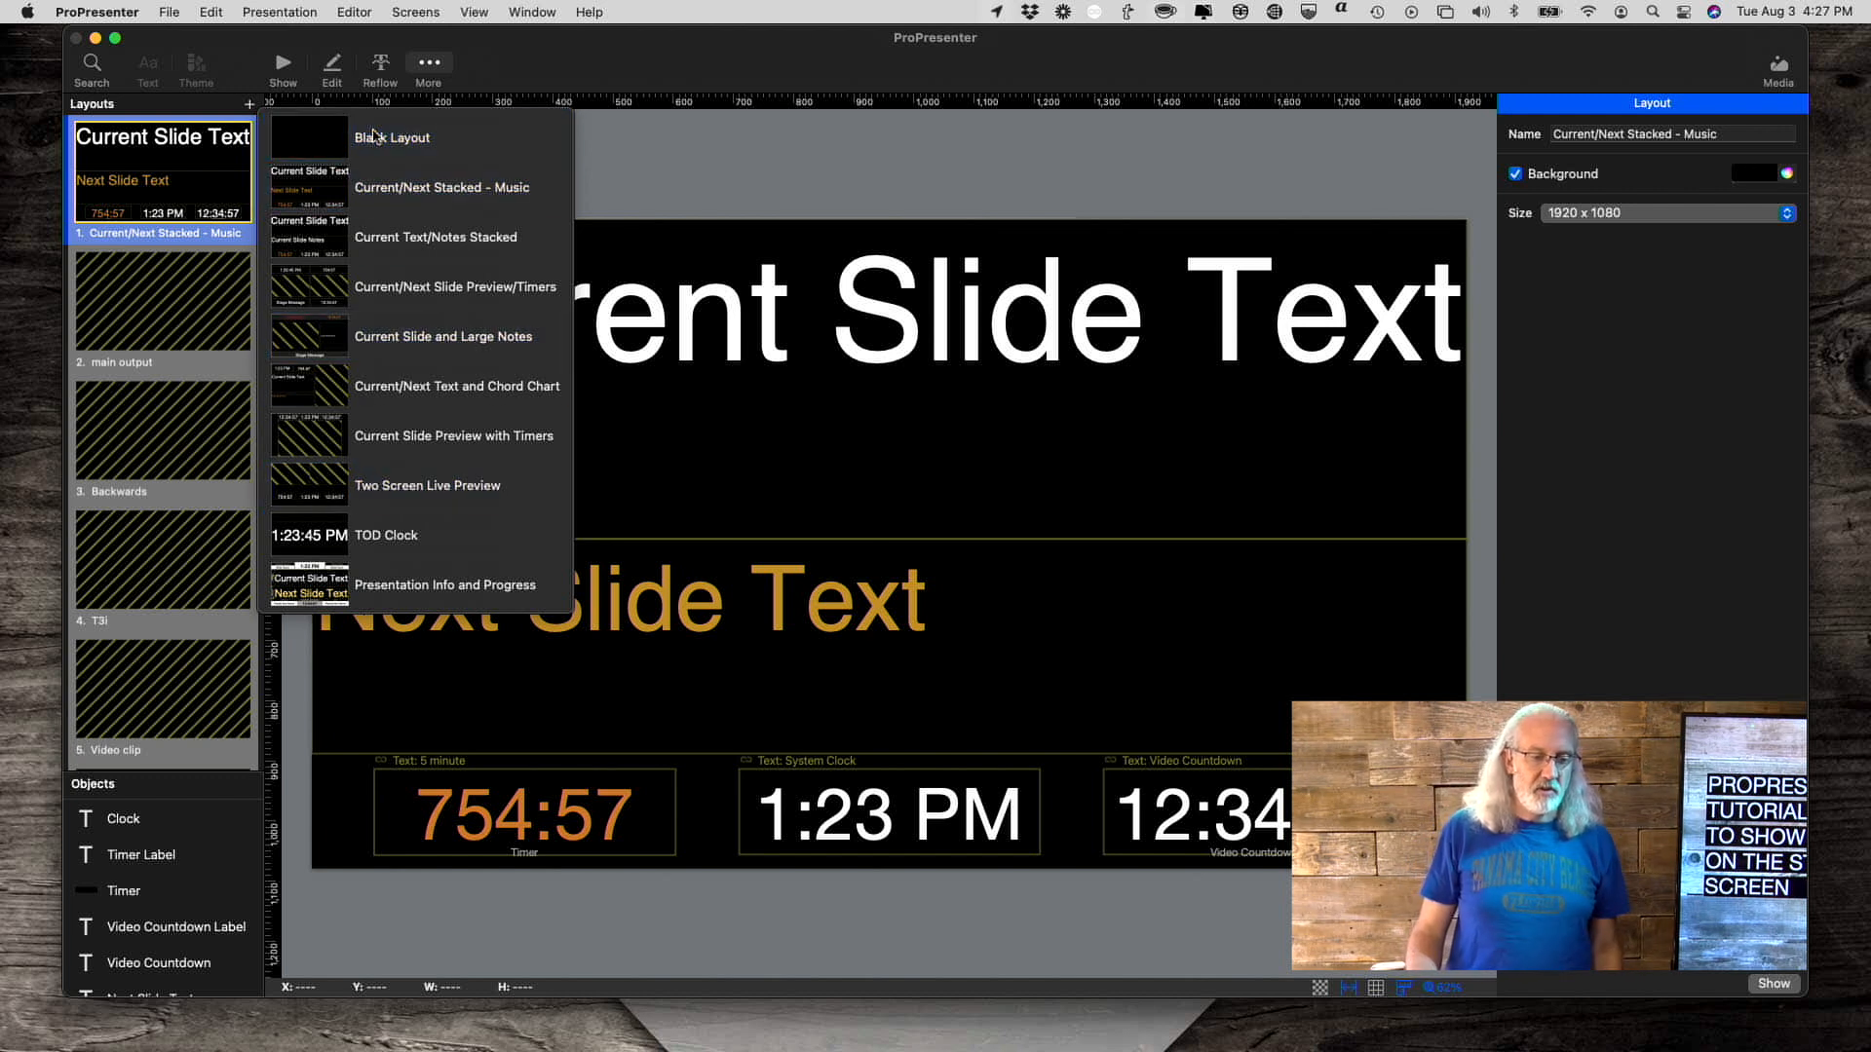
{"action": "left_click", "coordinate": [373, 136]}
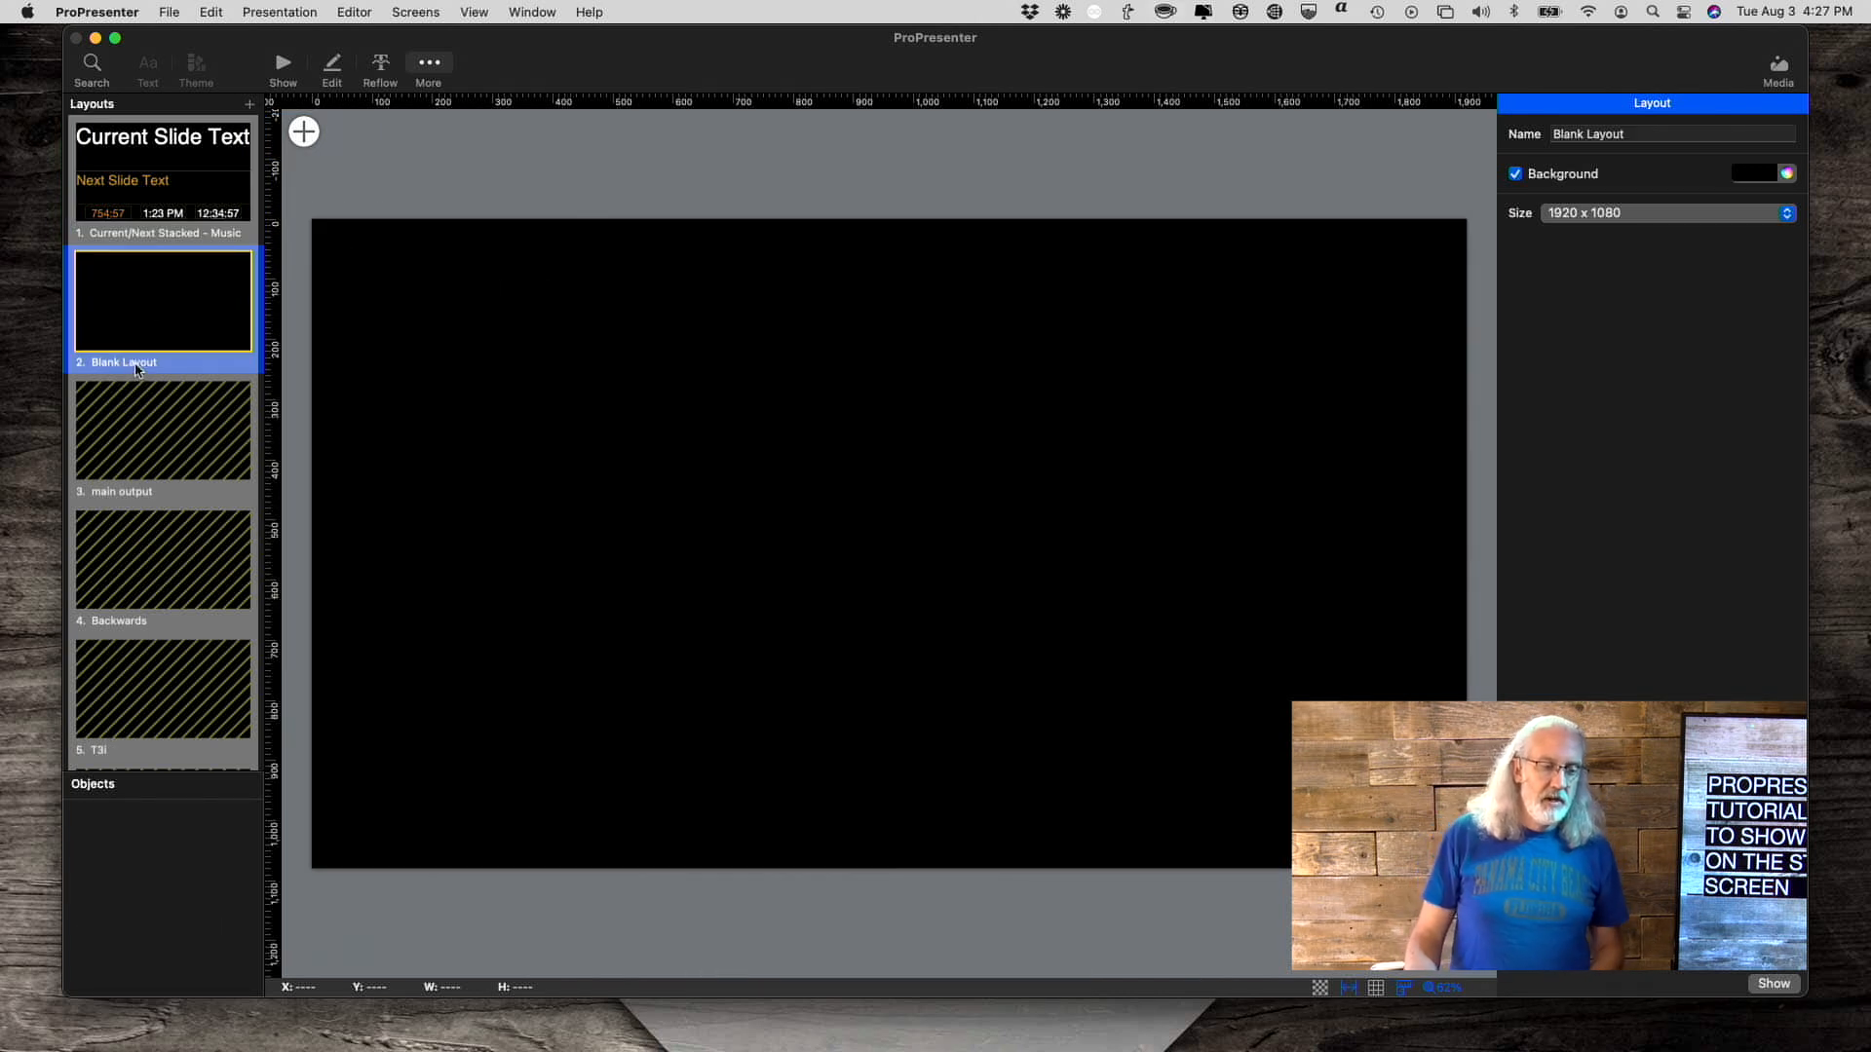
- Rename the new blank layout as "Main out mirrored screen"
{"action": "double_click", "coordinate": [130, 362]}
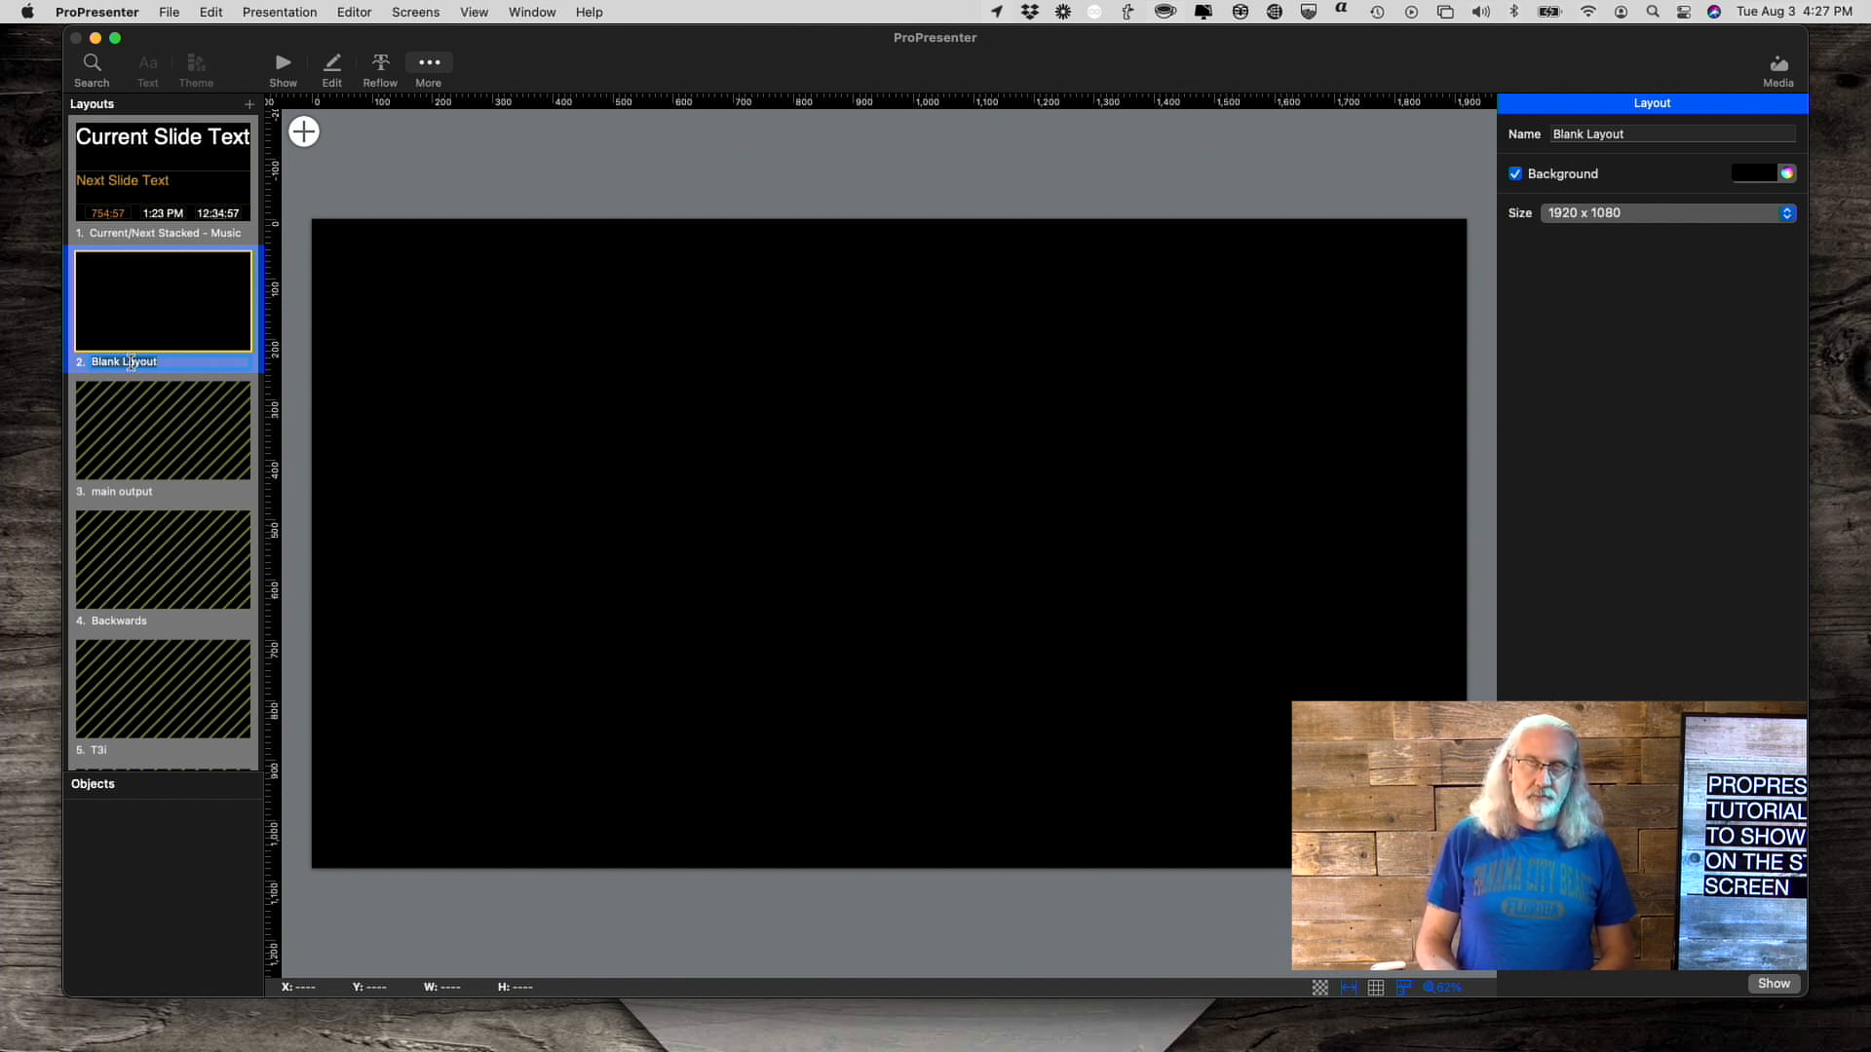
{"action": "type", "text": "Main out pr"}
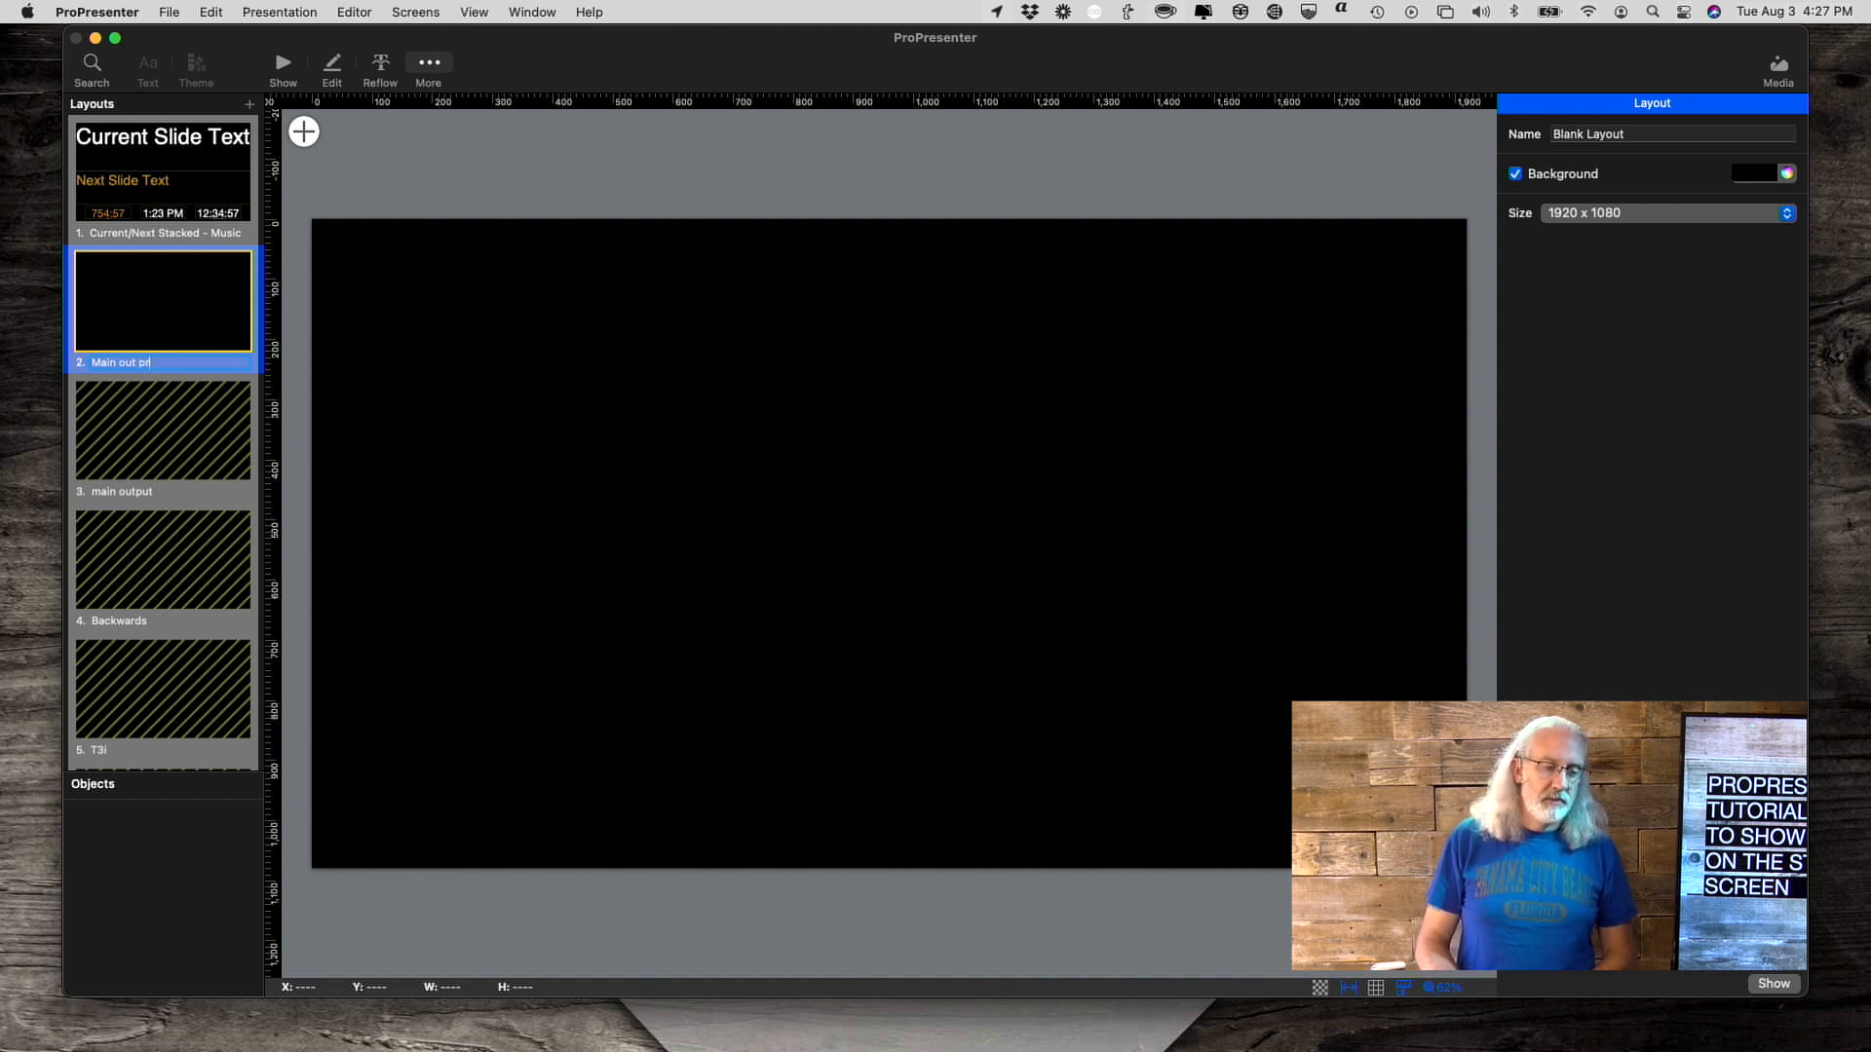
{"action": "type", "text": "emirrored screen"}
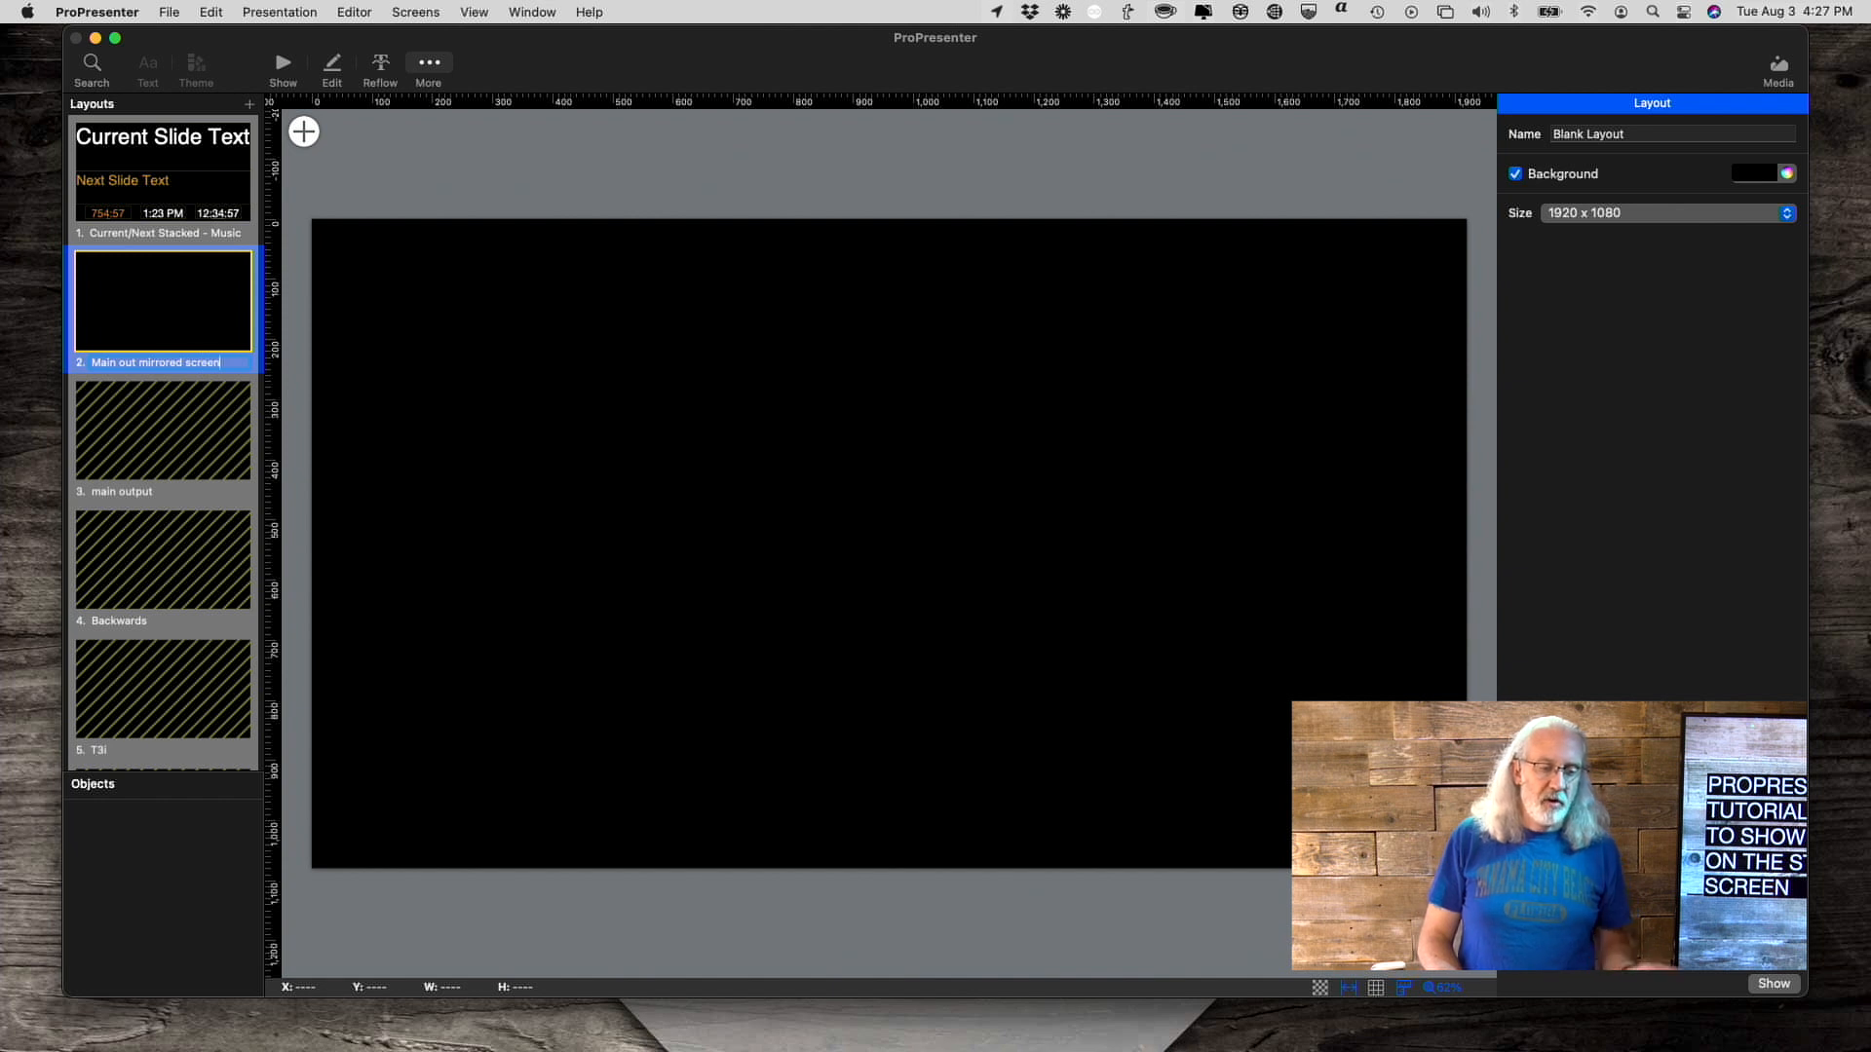
{"action": "key", "text": "Return"}
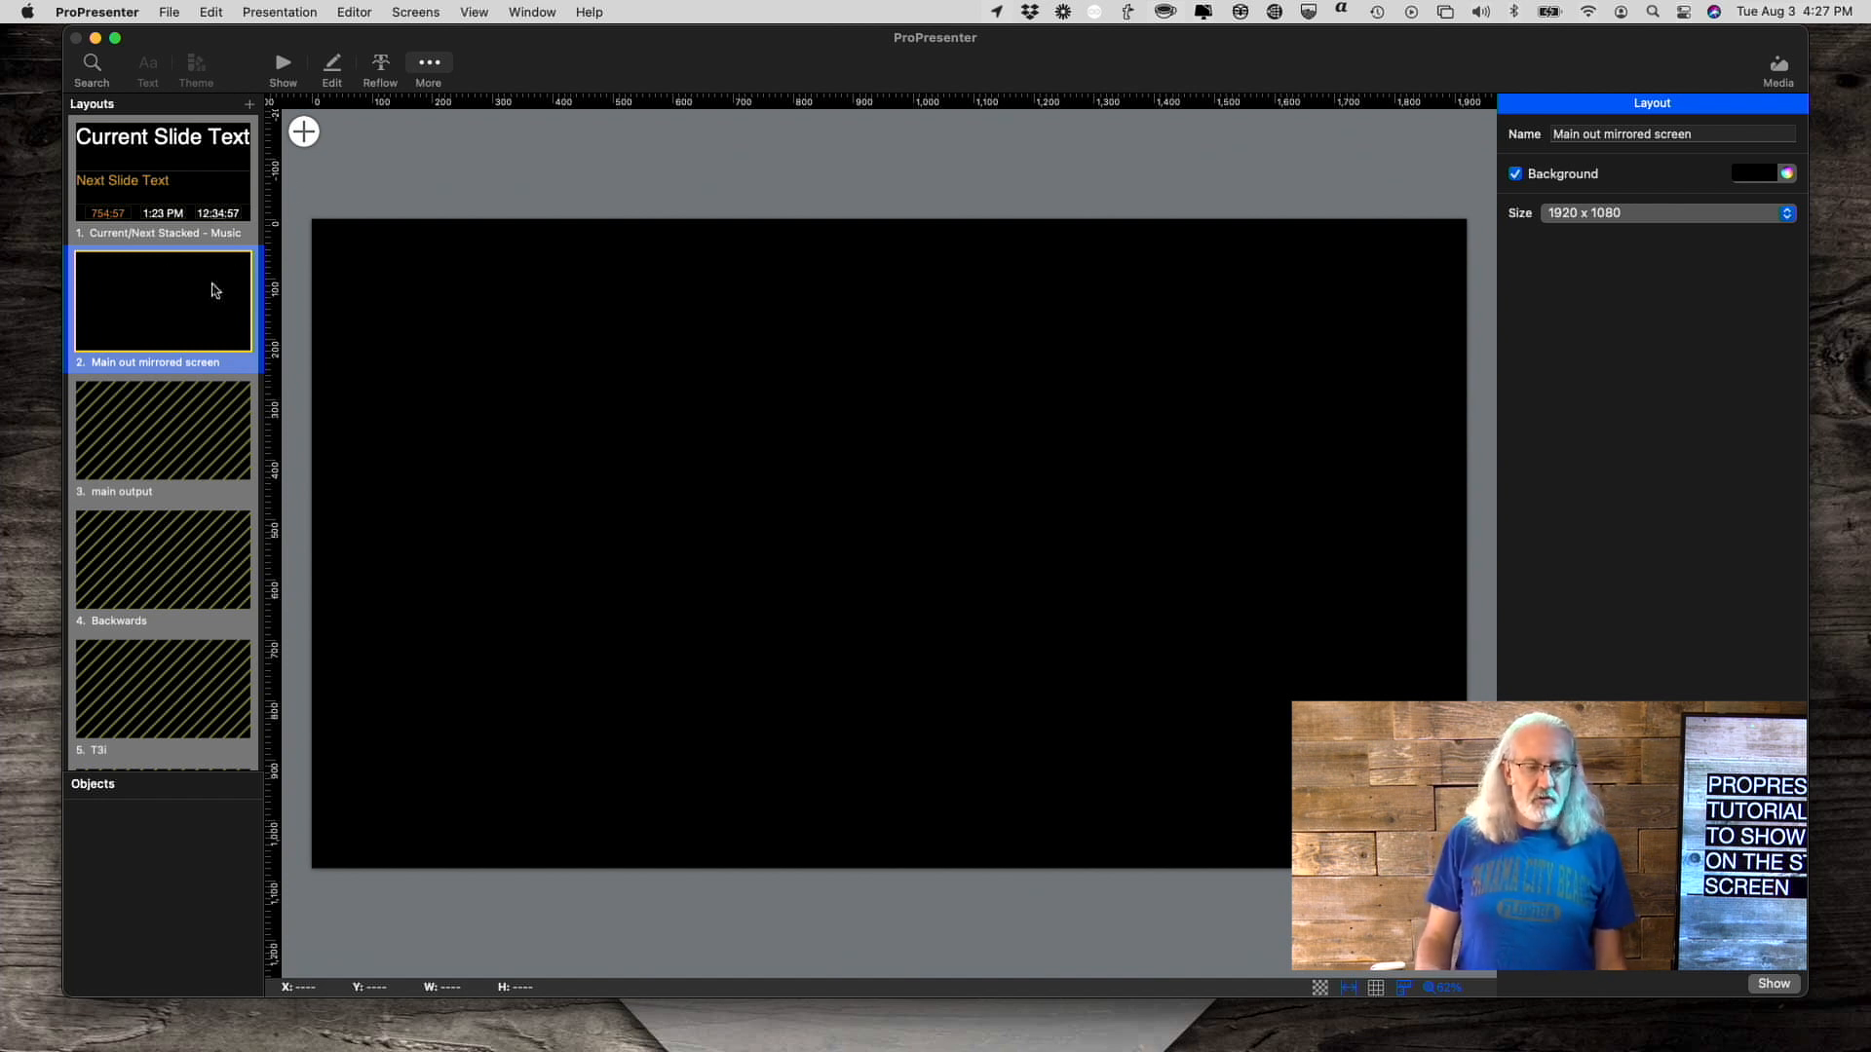
- Add a screen preview object of Main out to the Main out mirrored screen layout
{"action": "left_click", "coordinate": [304, 131]}
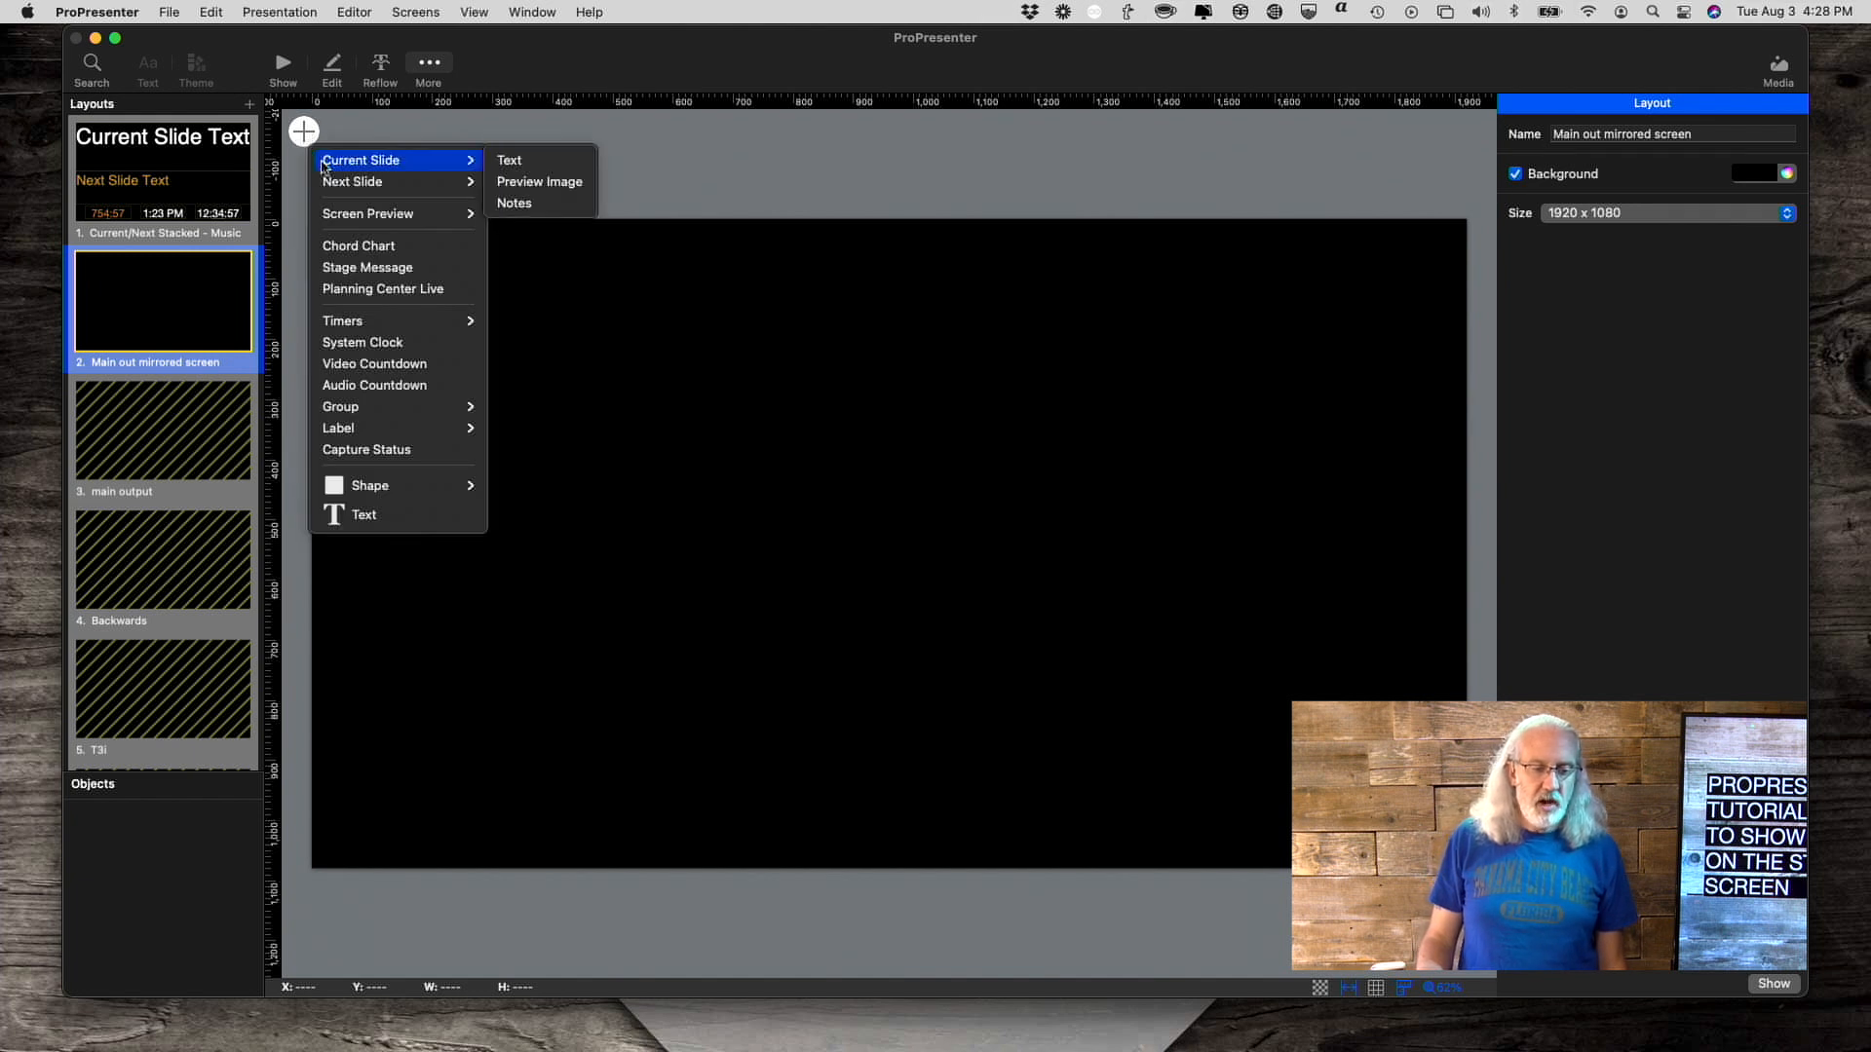
{"action": "mouse_move", "coordinate": [336, 216]}
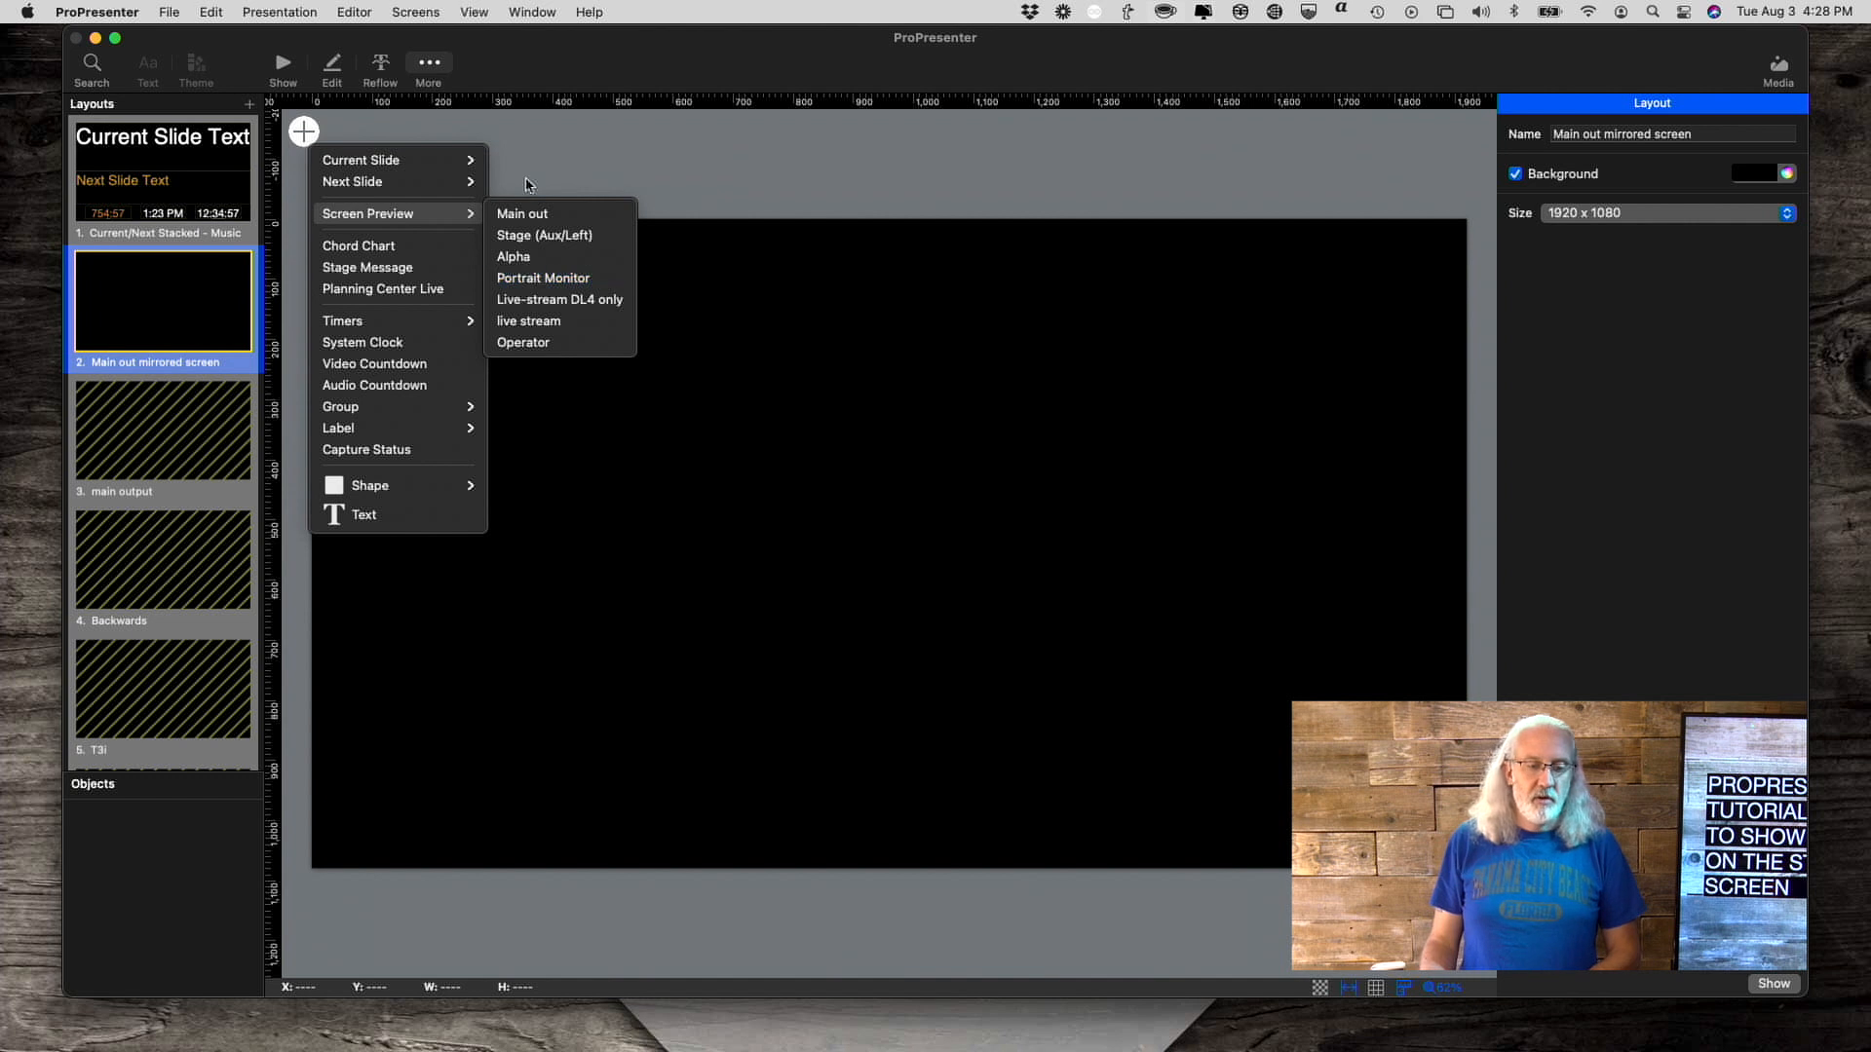
{"action": "left_click", "coordinate": [526, 213]}
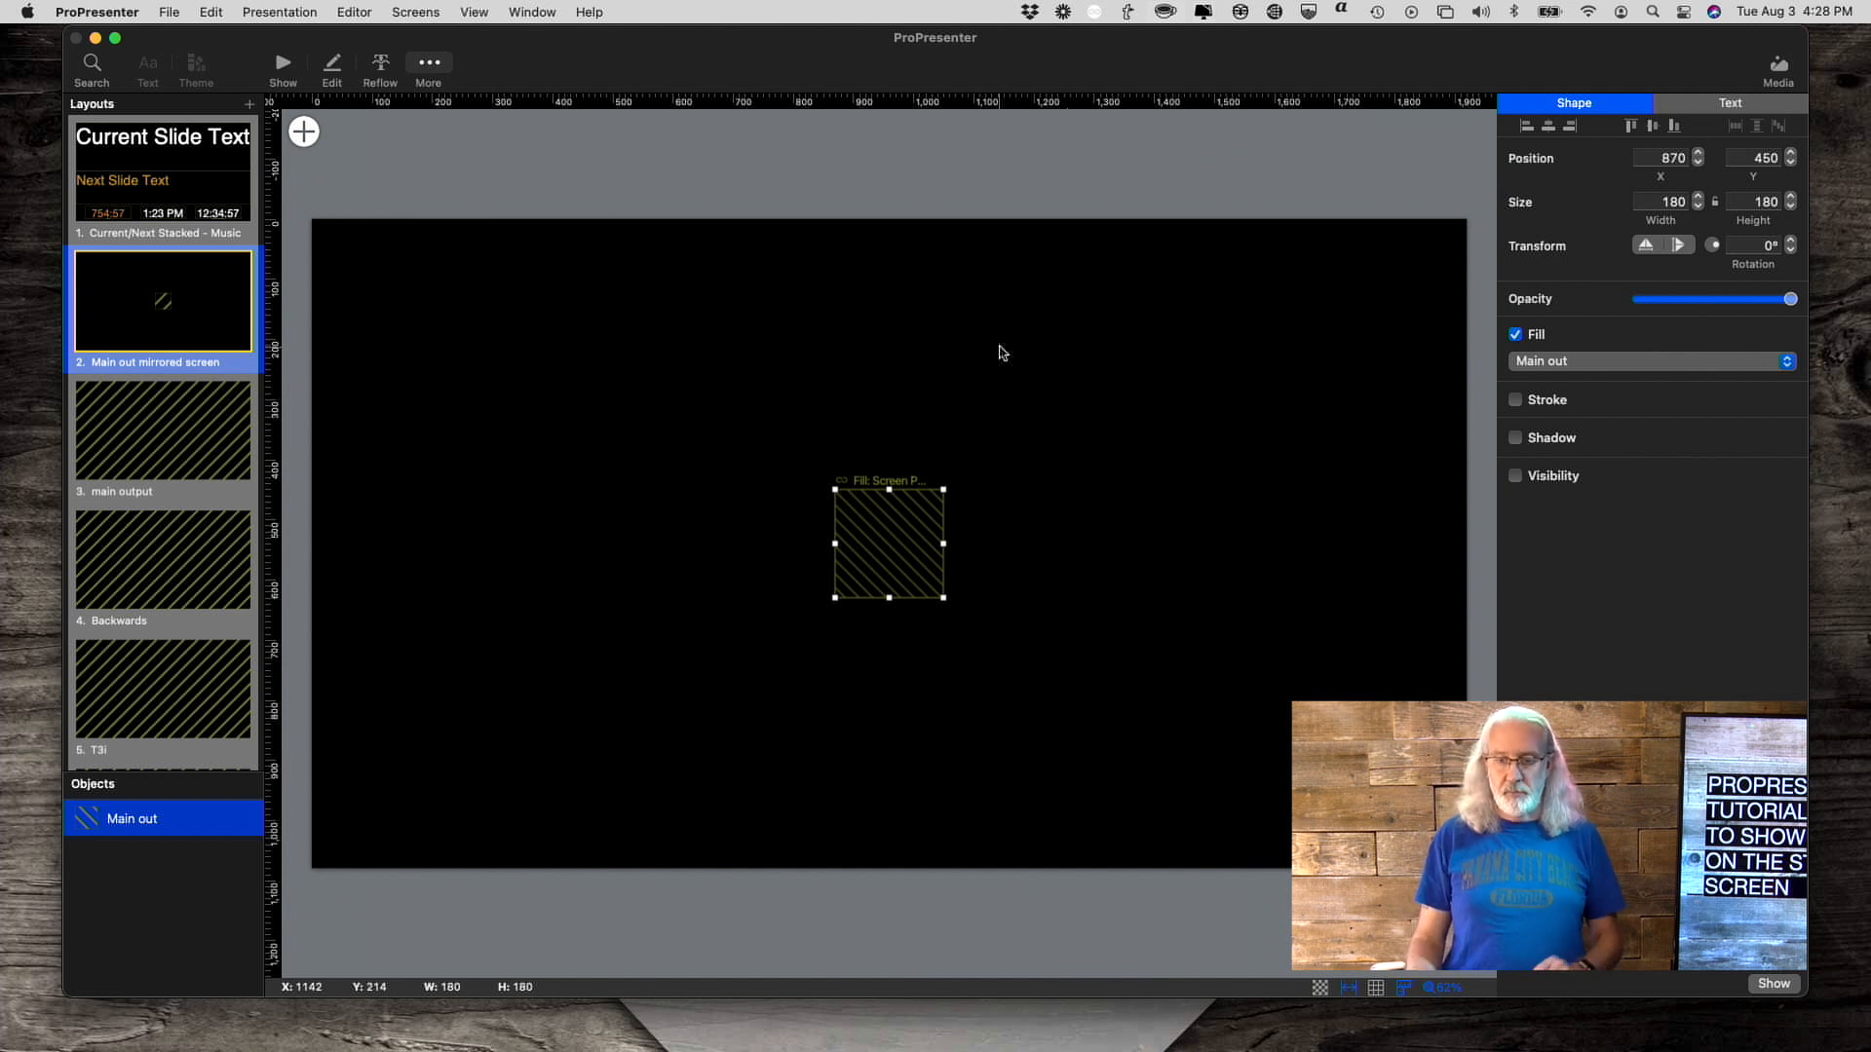
- Set the Main out preview object's size to 1920 wide by 1080 high
{"action": "left_click", "coordinate": [1663, 203]}
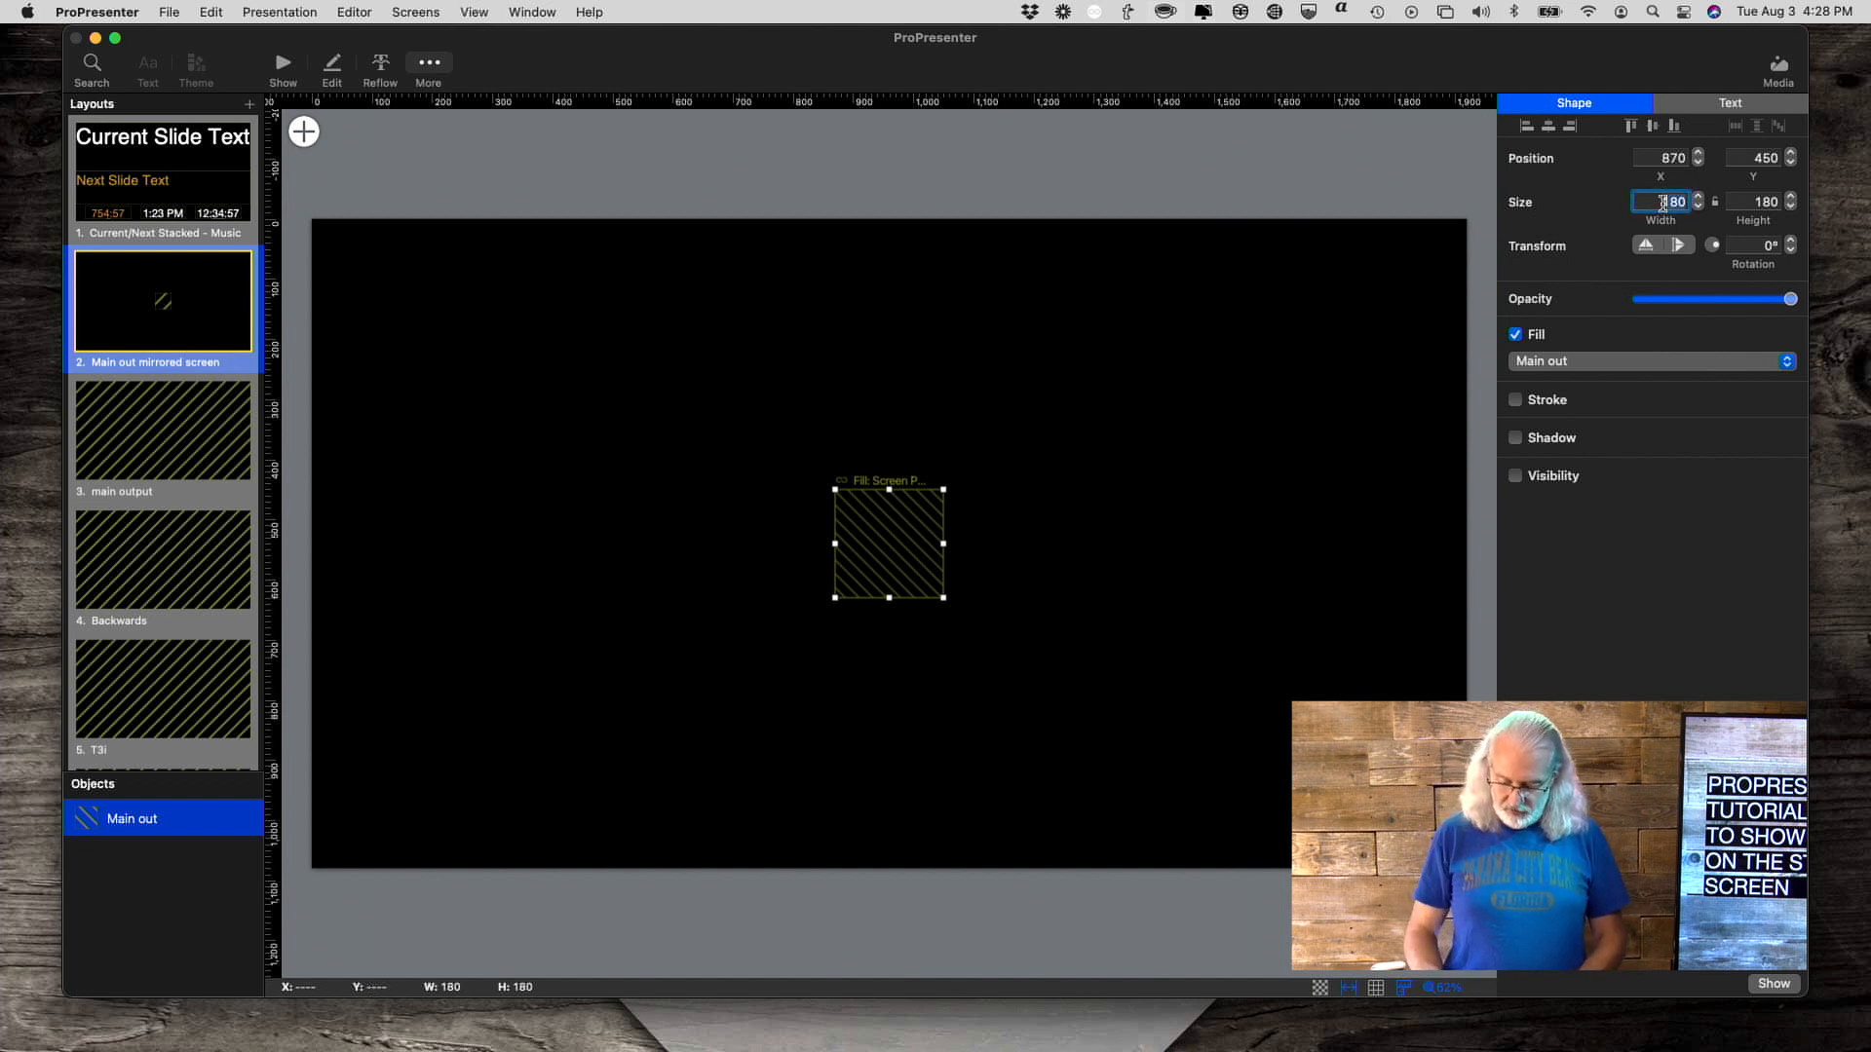
{"action": "double_click", "coordinate": [1663, 203]}
{"action": "type", "text": "1920"}
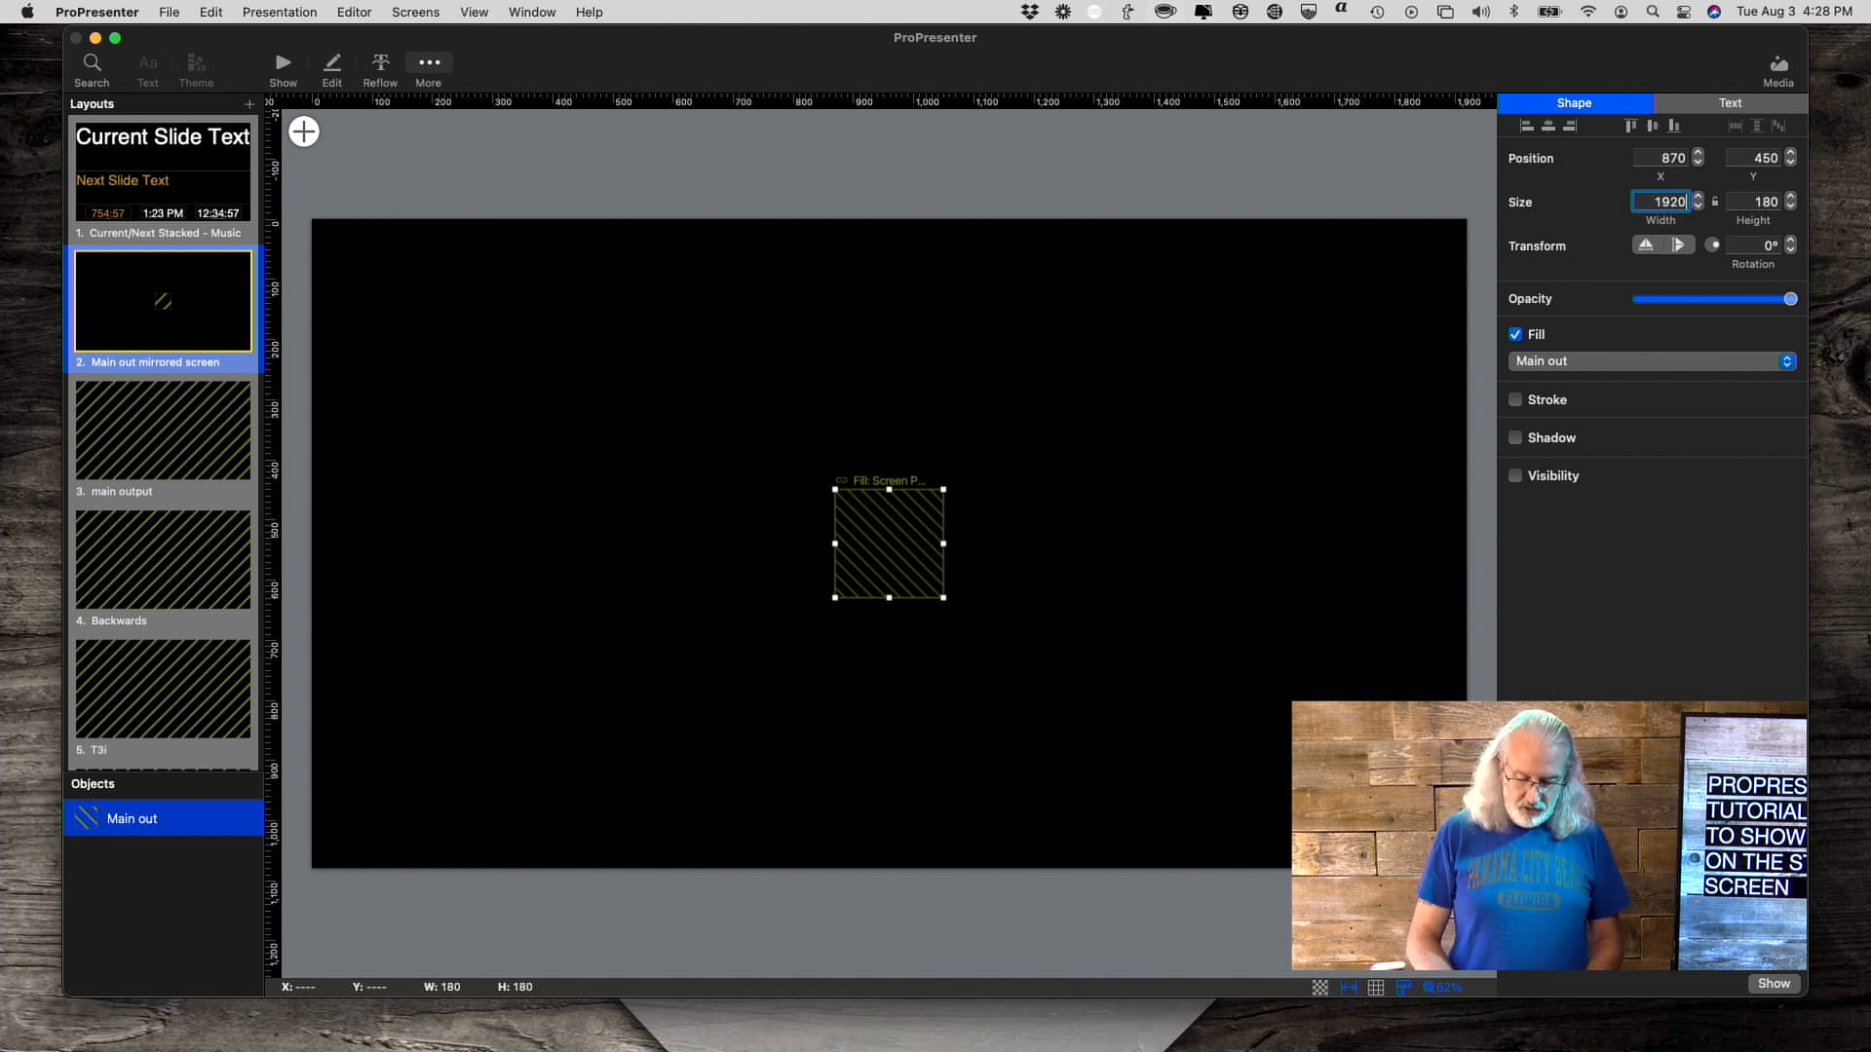
{"action": "left_click", "coordinate": [1749, 202]}
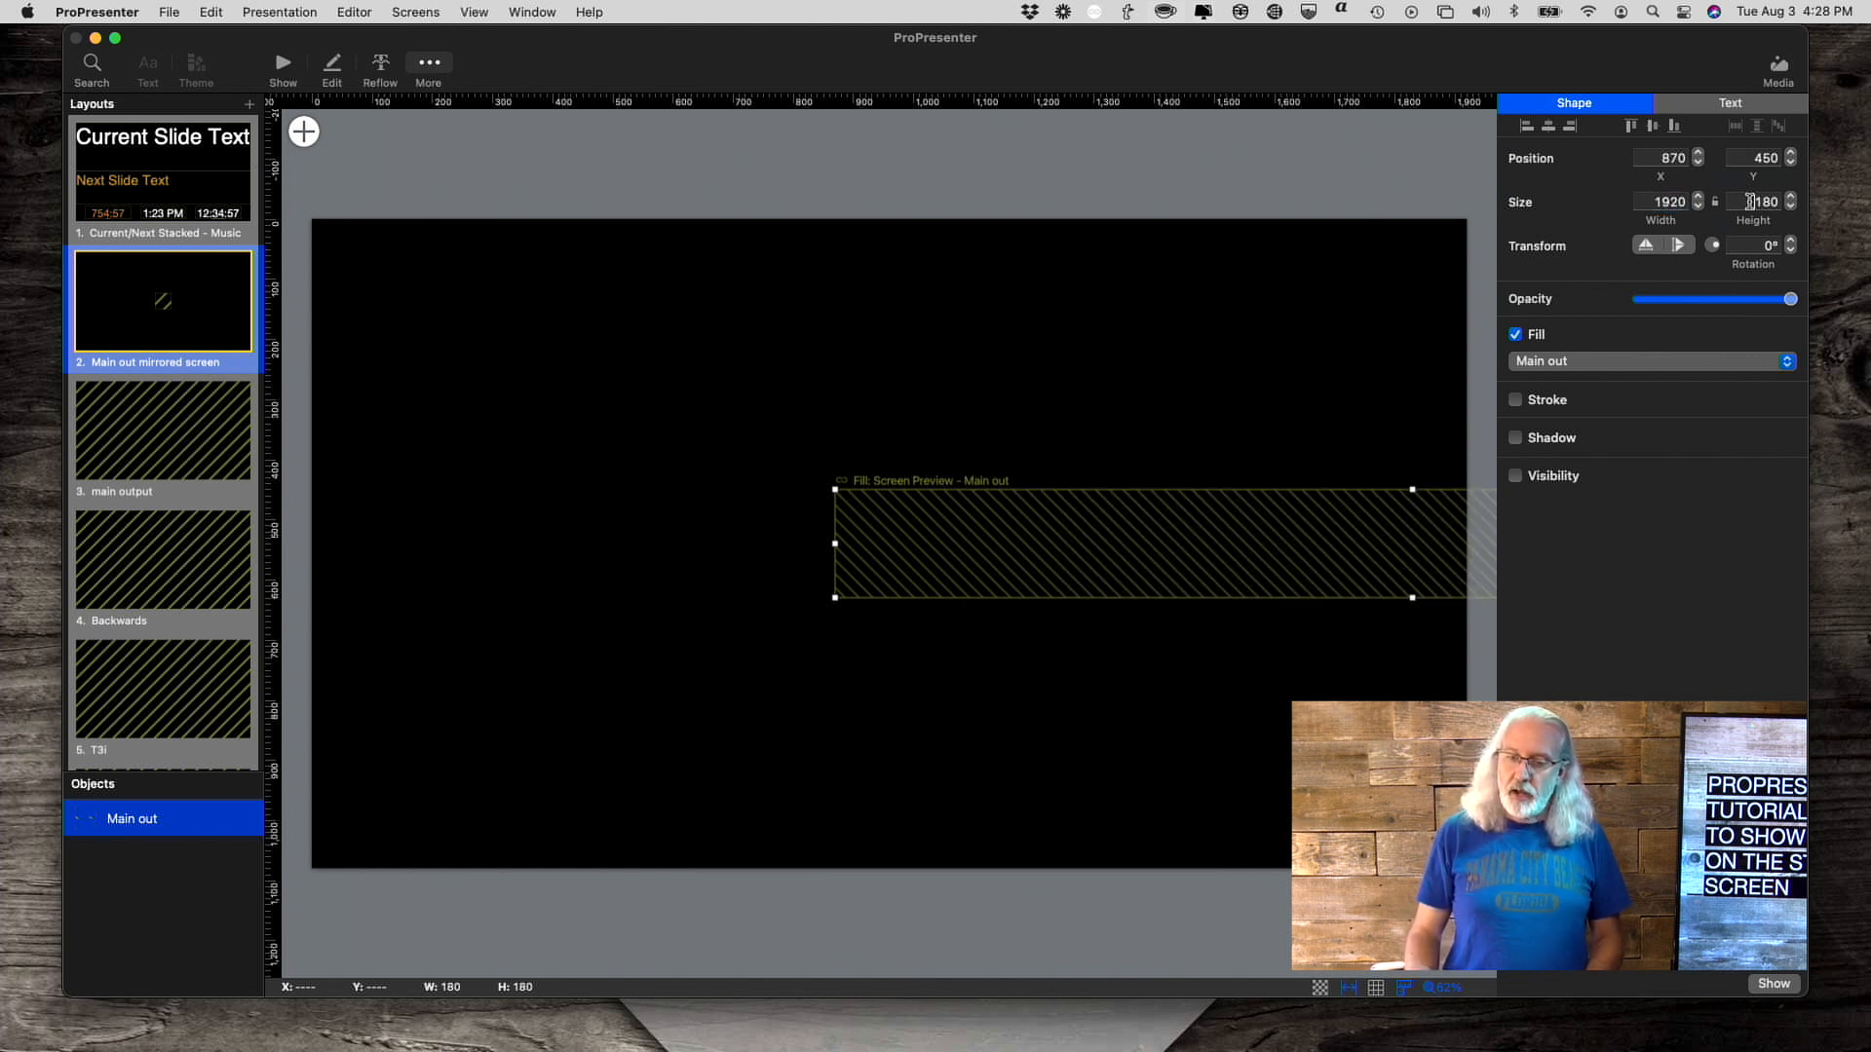
{"action": "type", "text": "1080"}
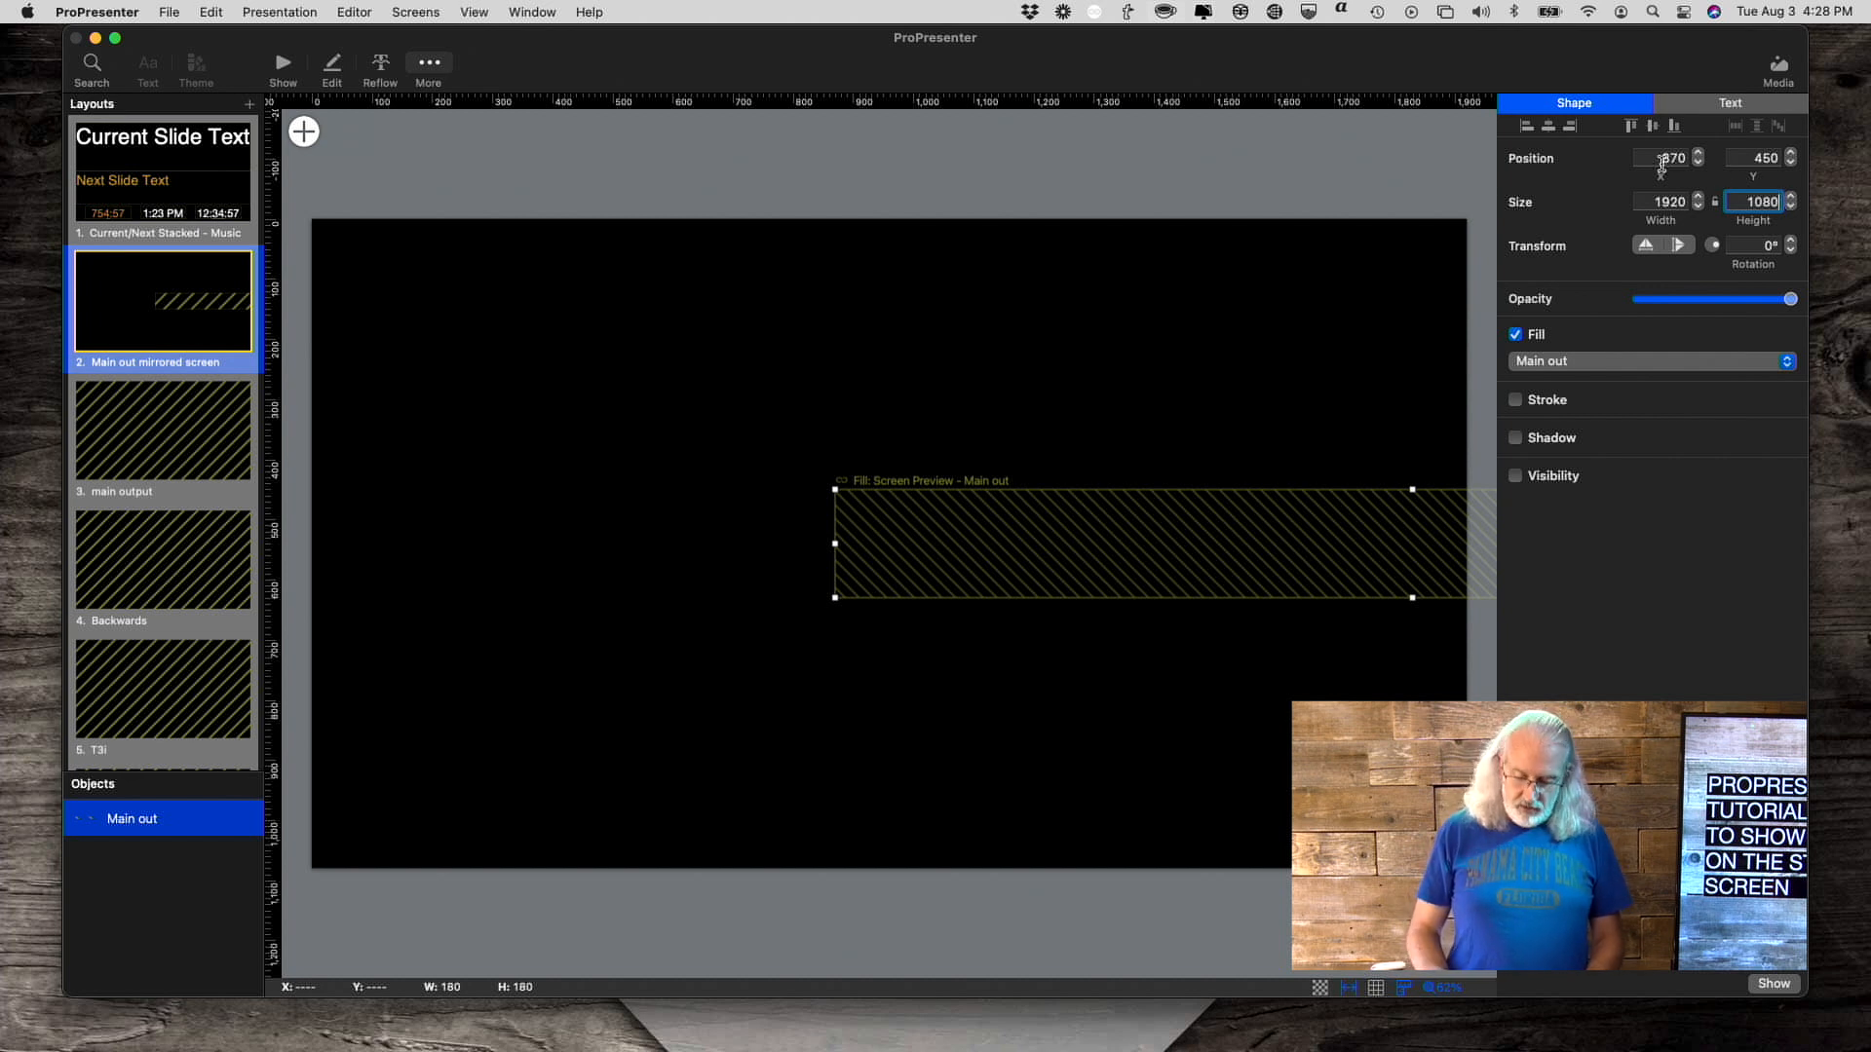
{"action": "key", "text": "Return"}
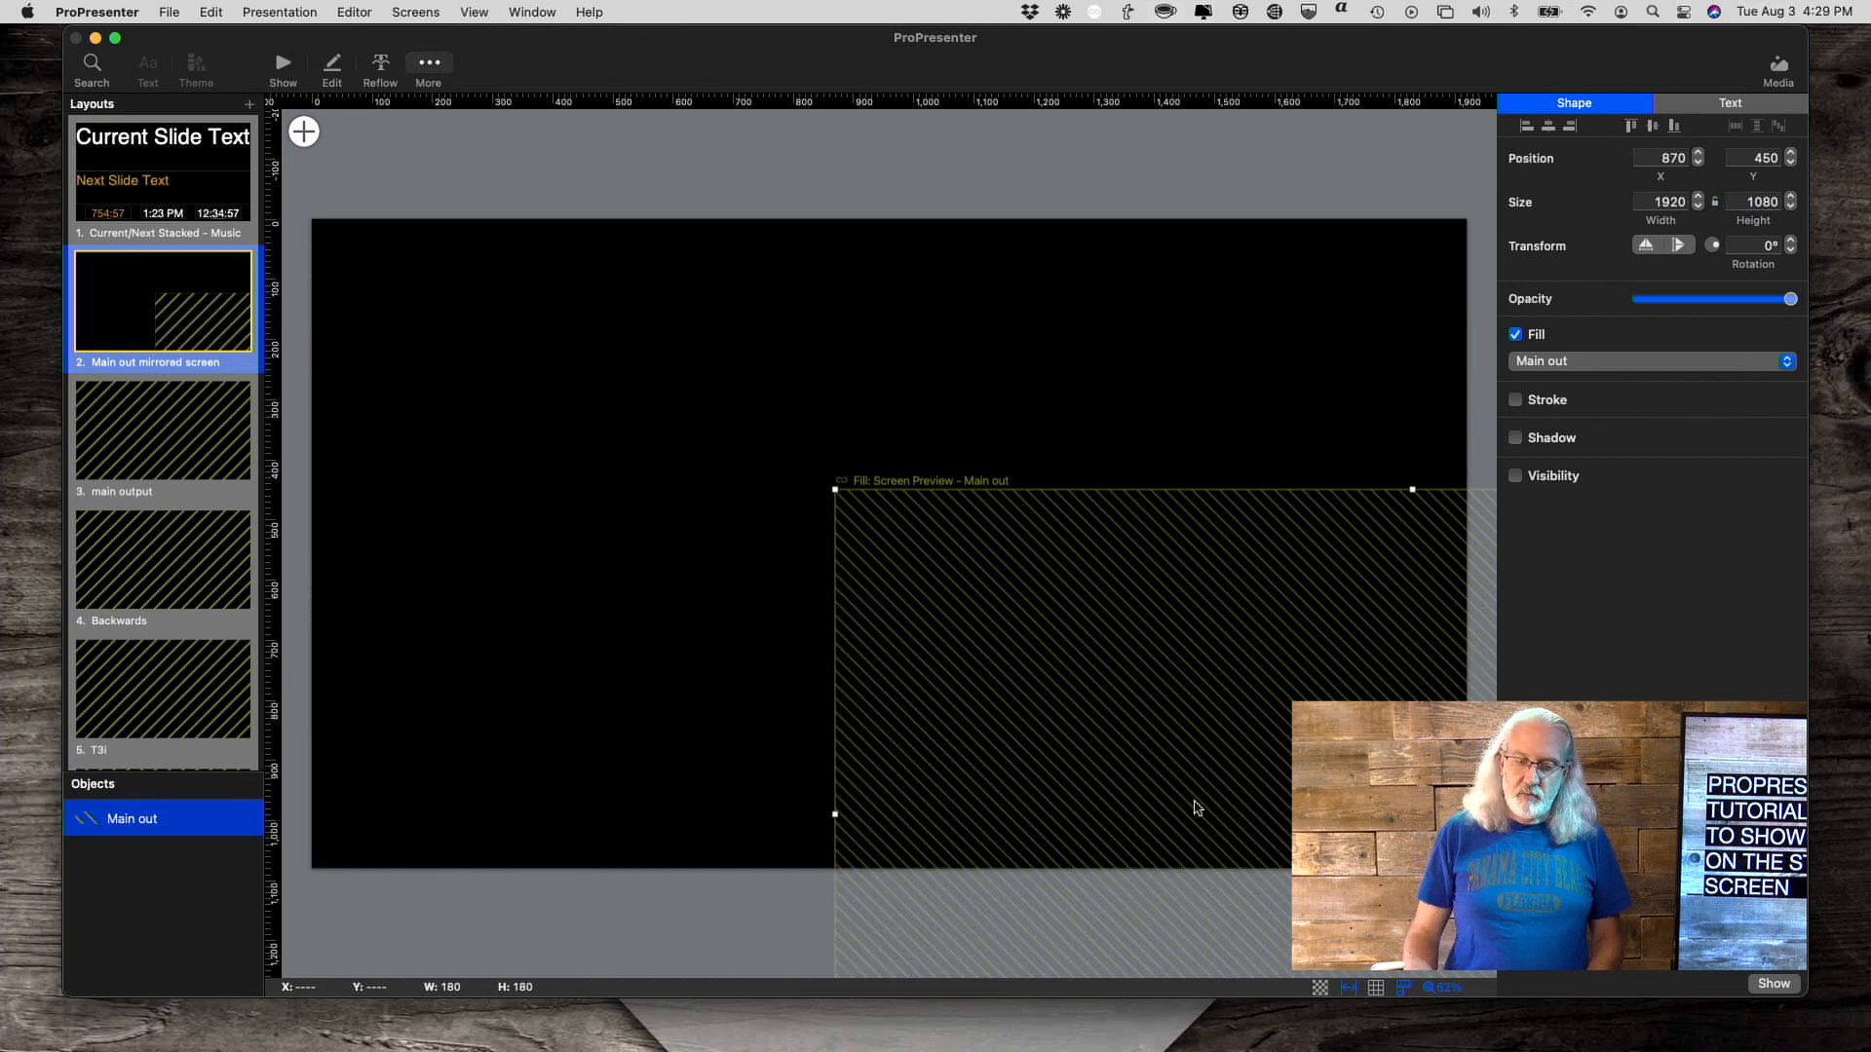
- Position the Main out preview object at X 0 and Y 0 so it fills the layout
{"action": "left_click_drag", "start_coordinate": [1232, 718], "coordinate": [1097, 648]}
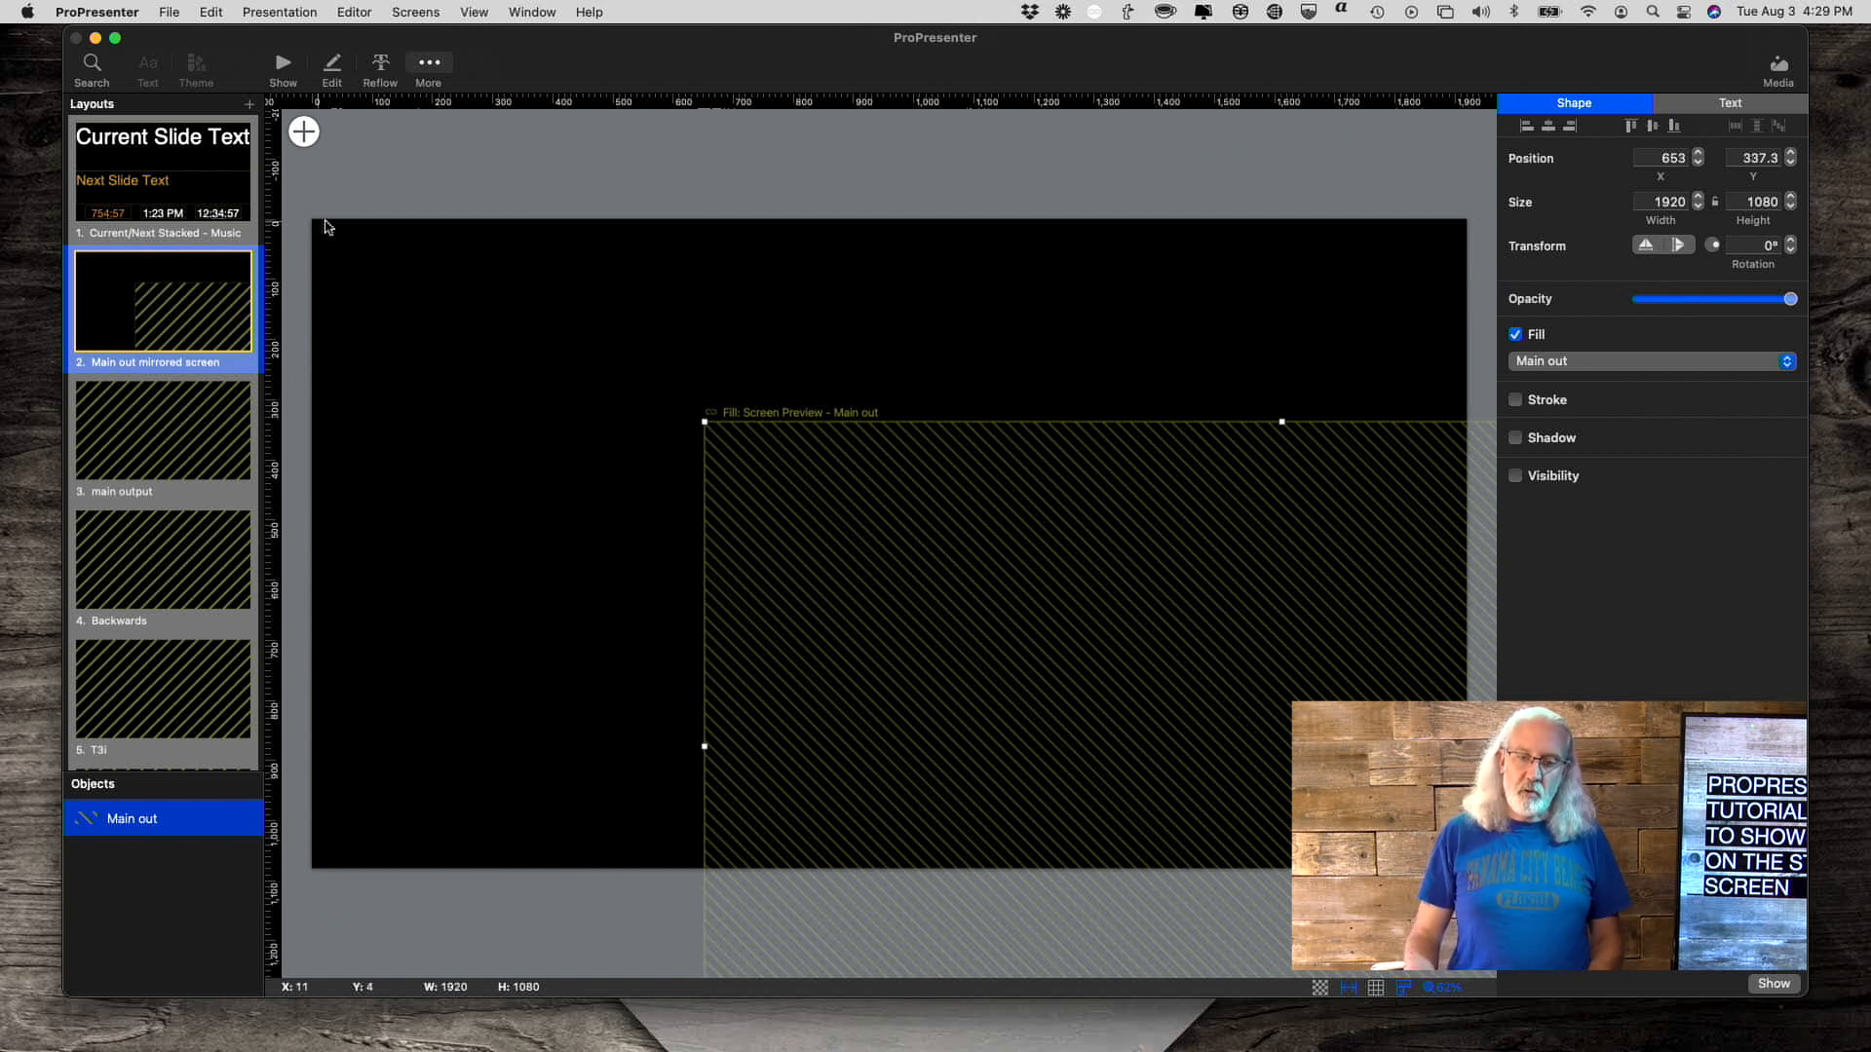
{"action": "left_click", "coordinate": [1670, 157]}
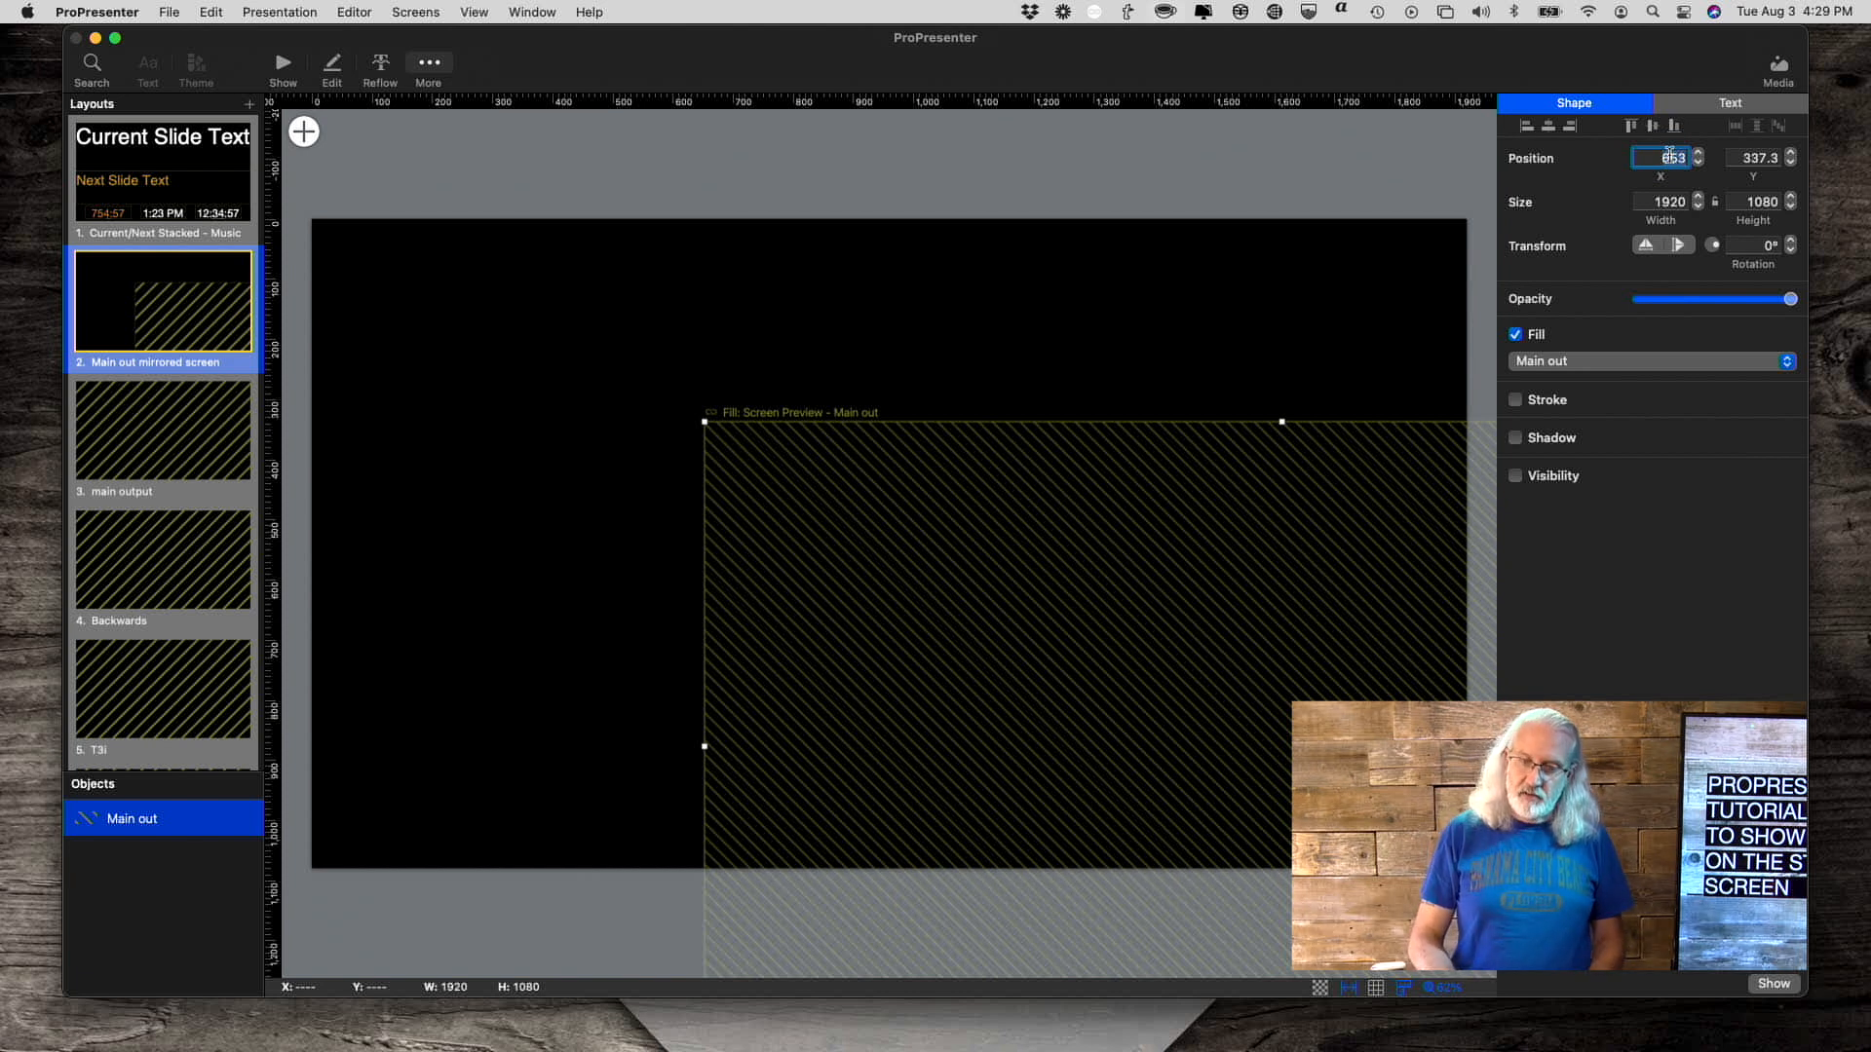
{"action": "type", "text": "0"}
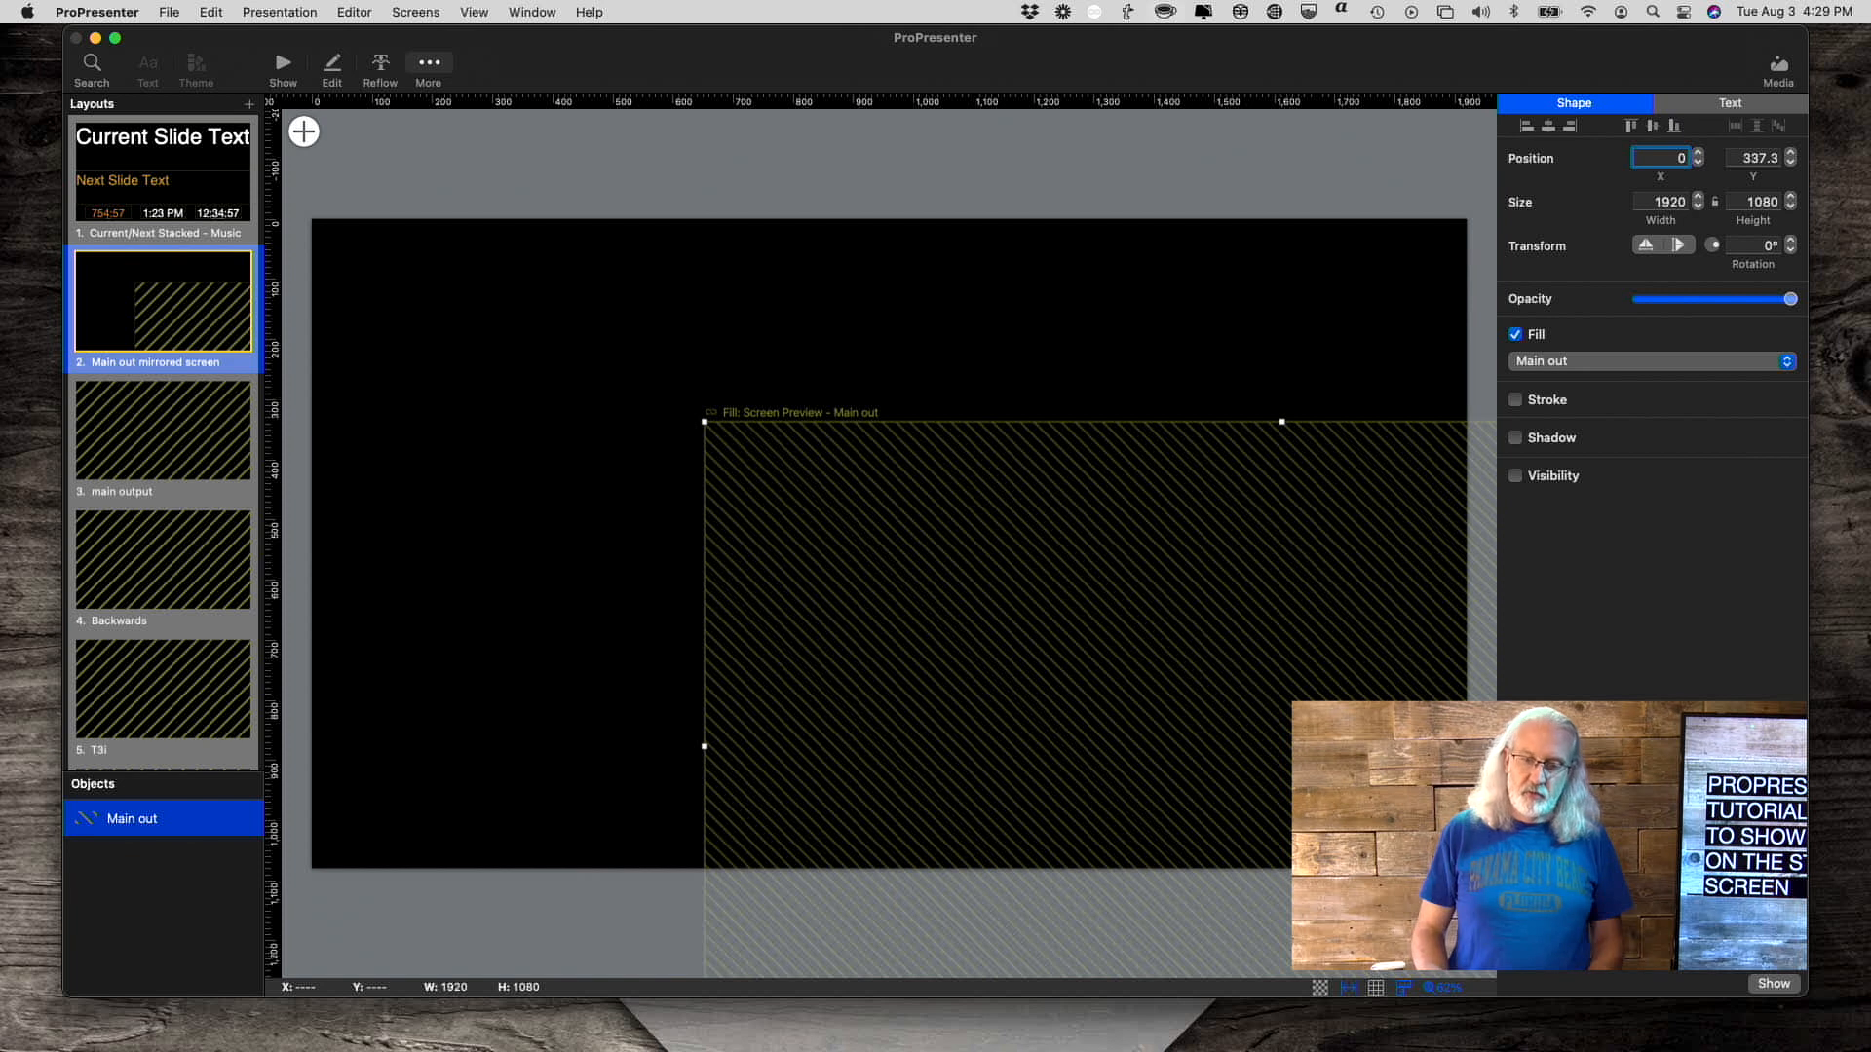
{"action": "key", "text": "Return"}
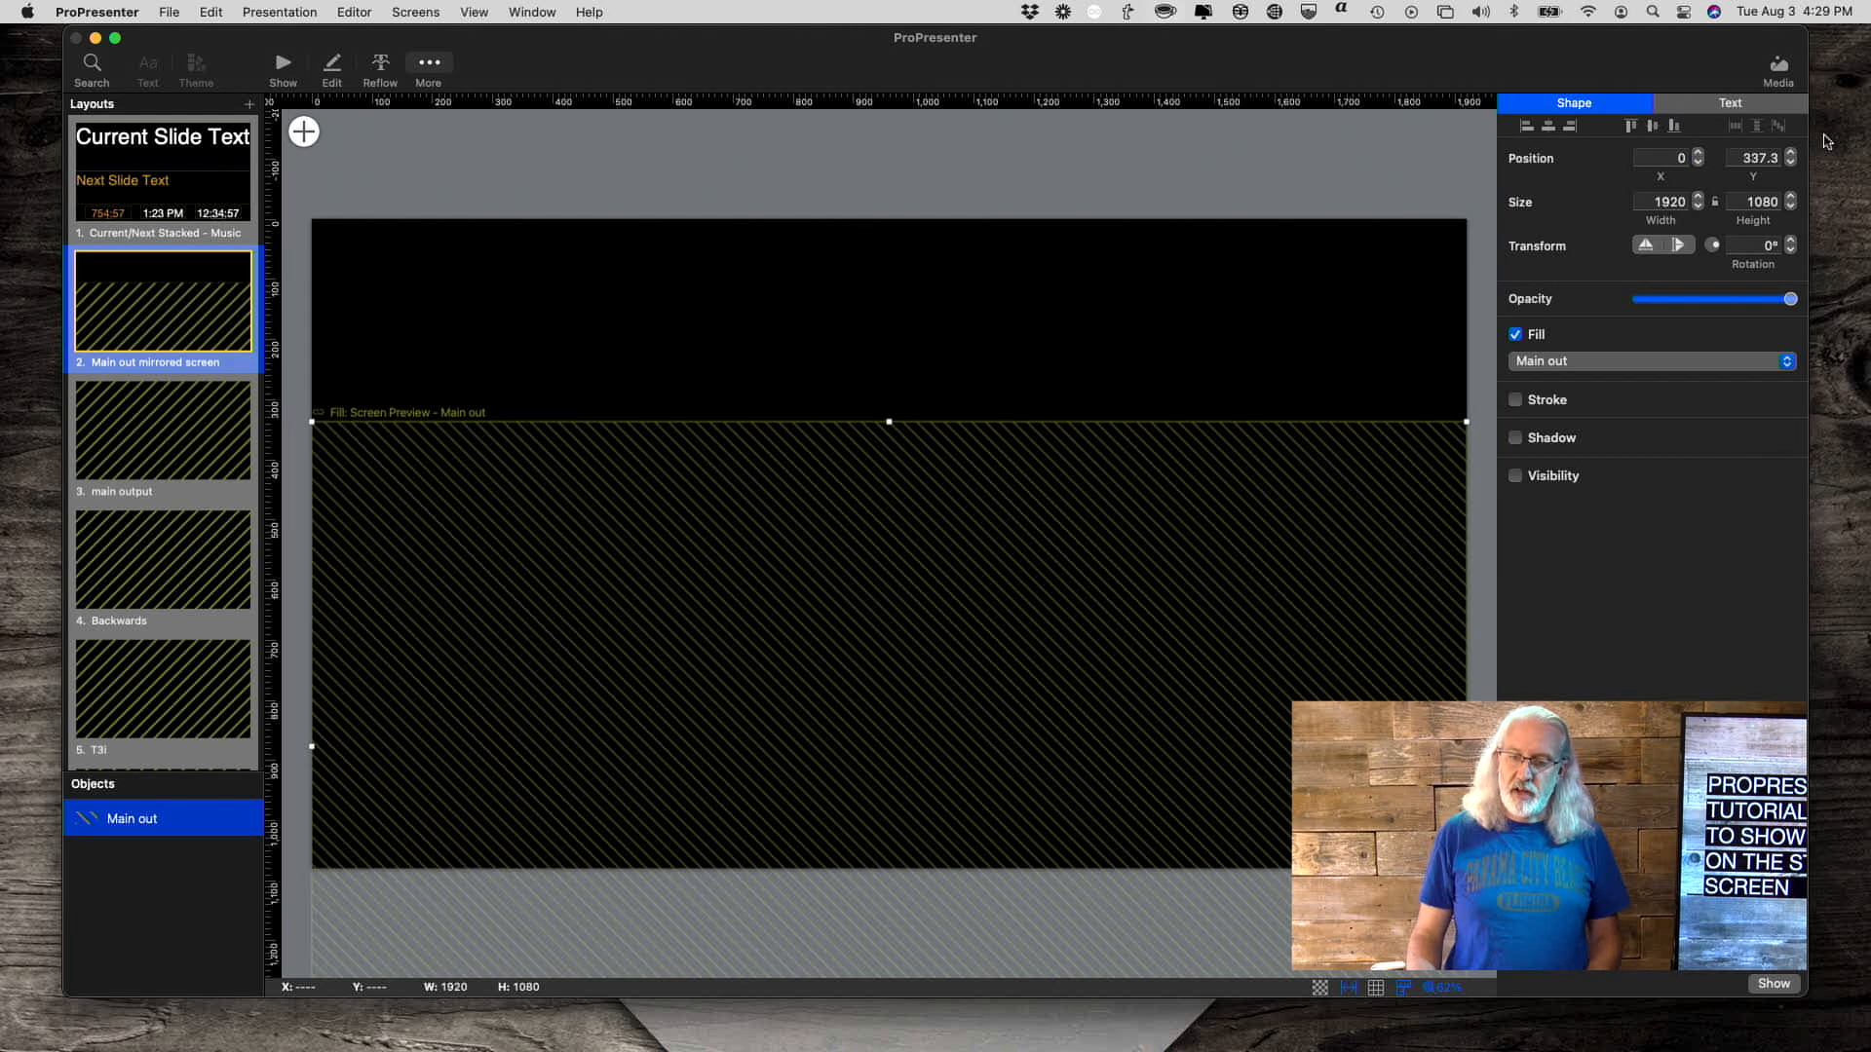
{"action": "left_click", "coordinate": [1760, 156]}
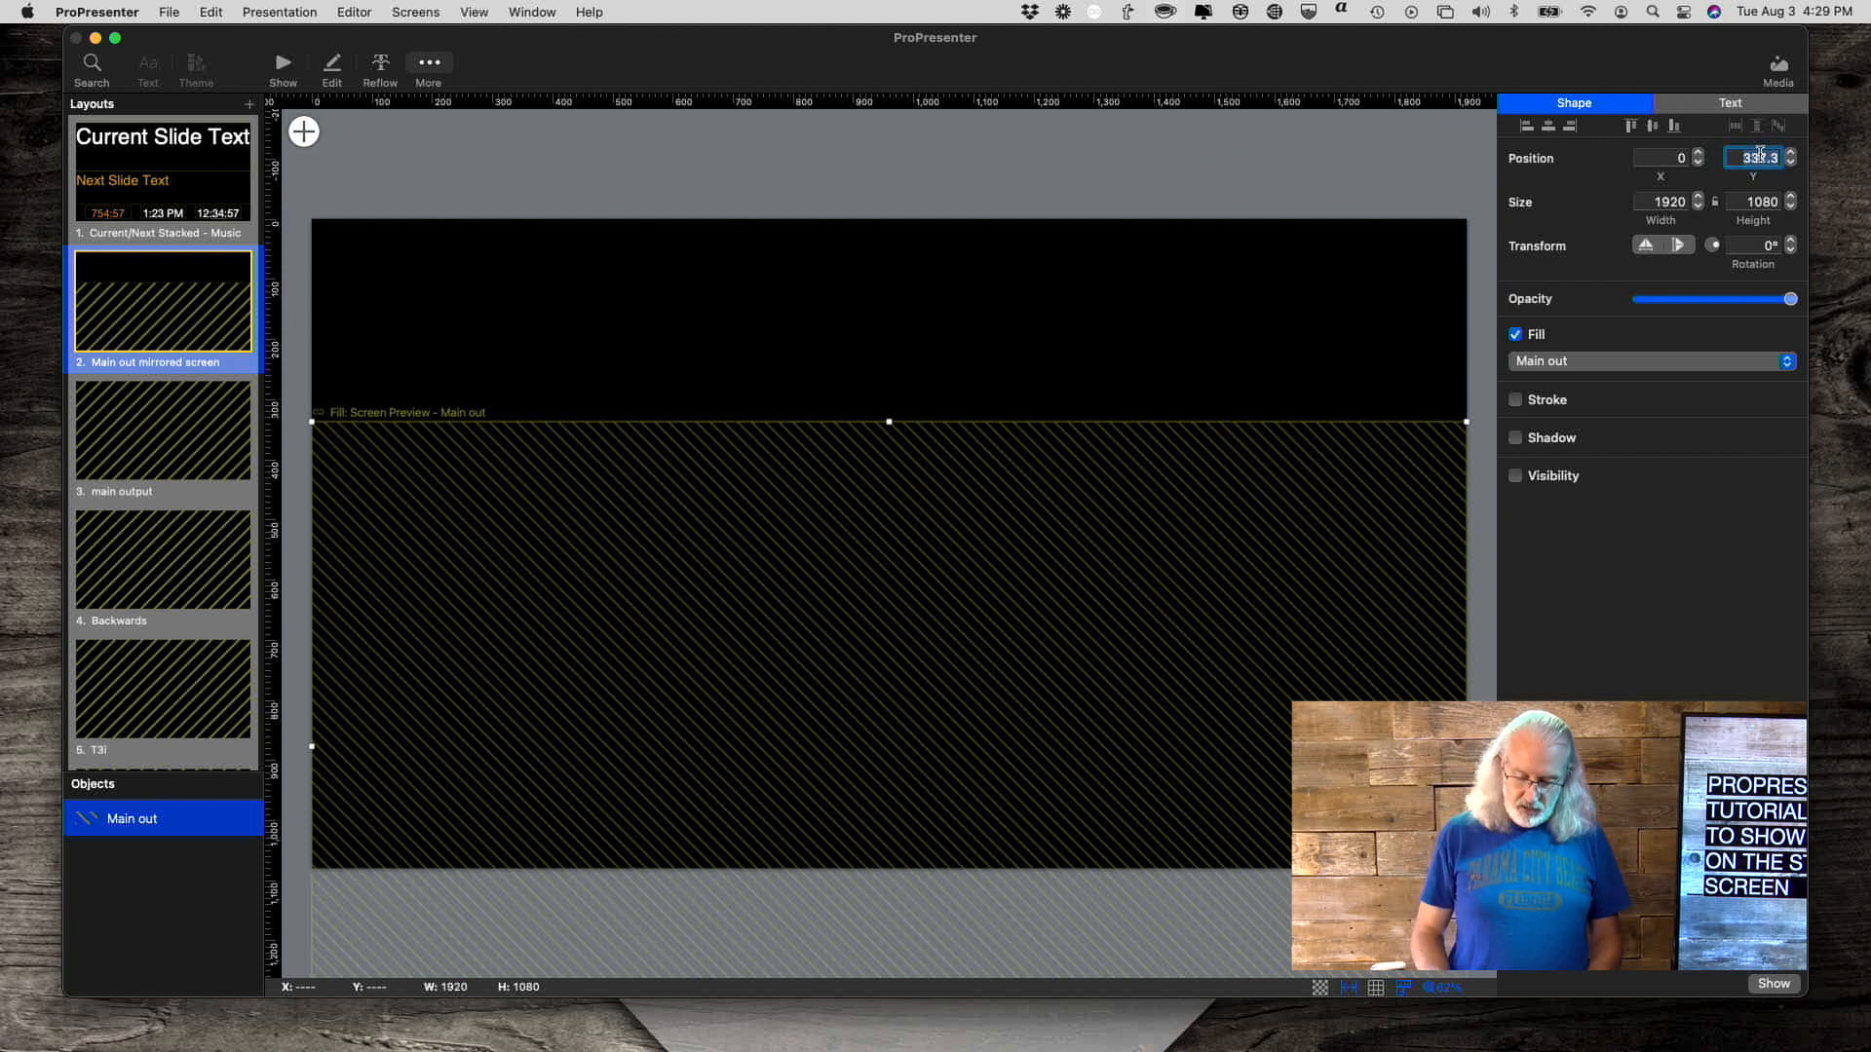
{"action": "type", "text": "0"}
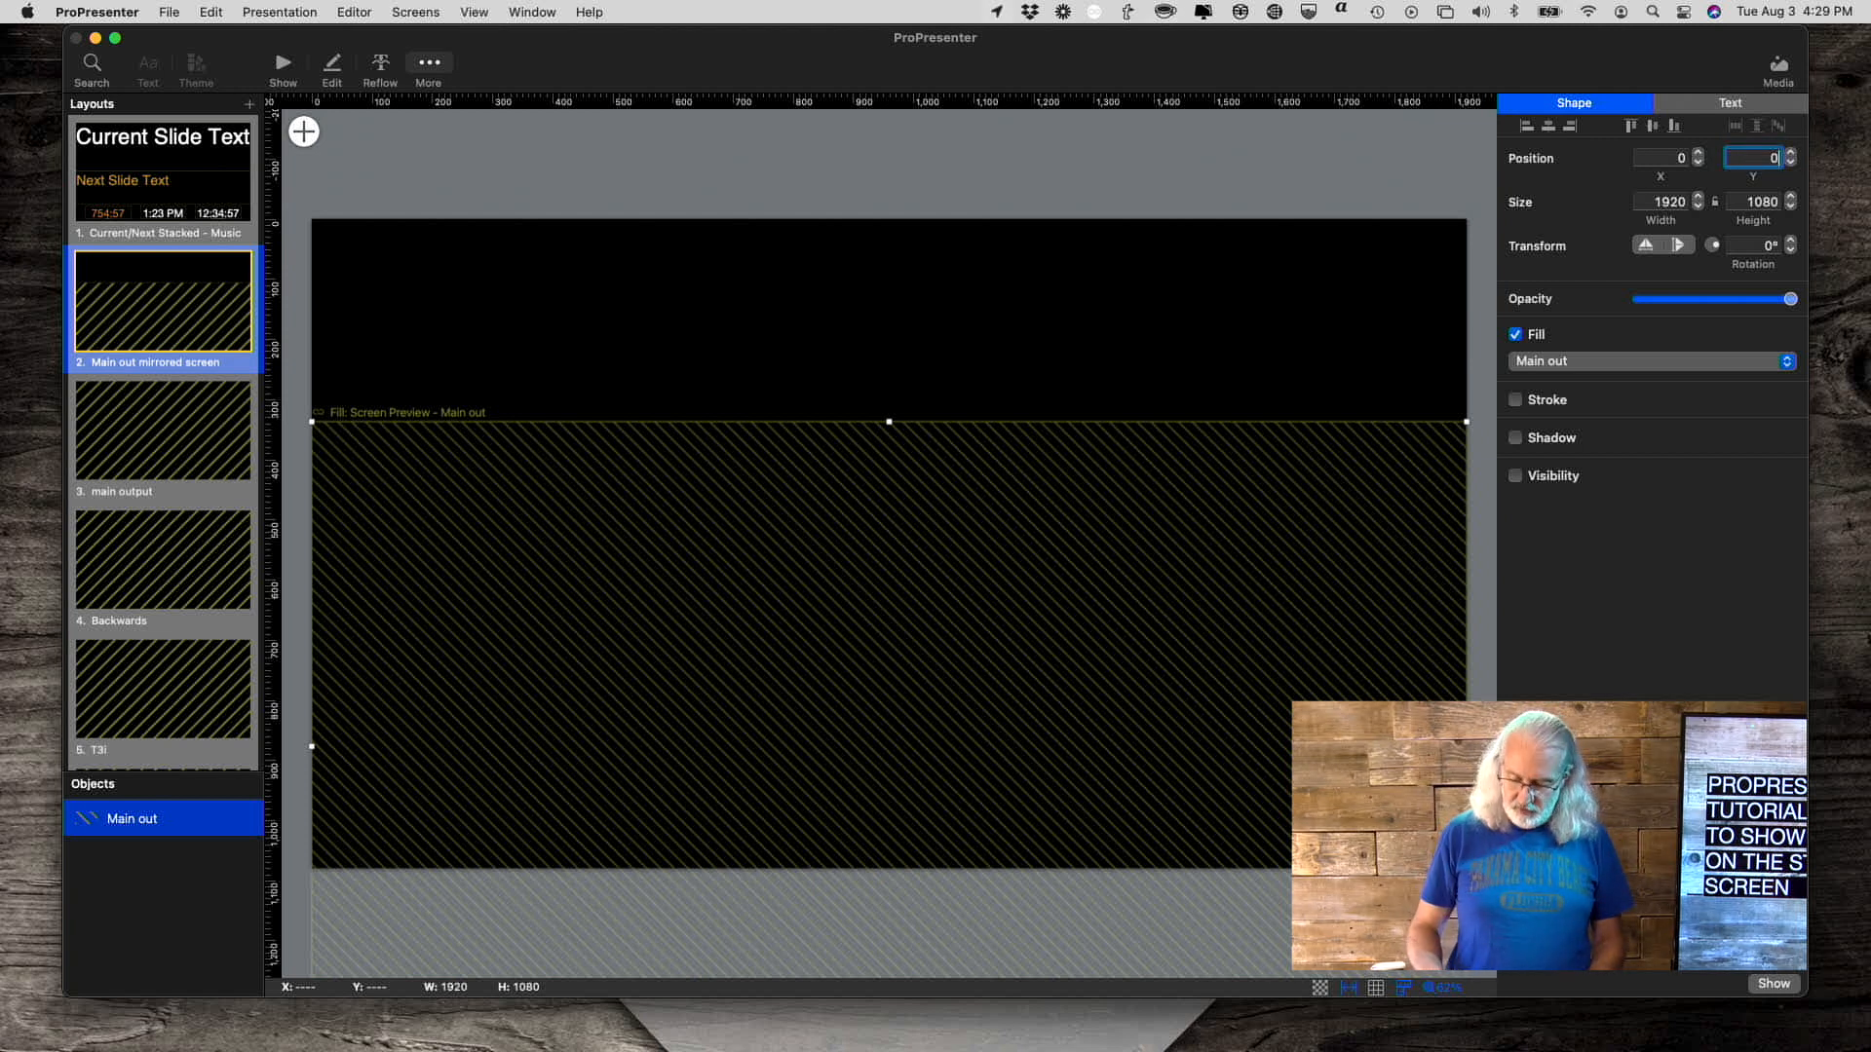
{"action": "key", "text": "Return"}
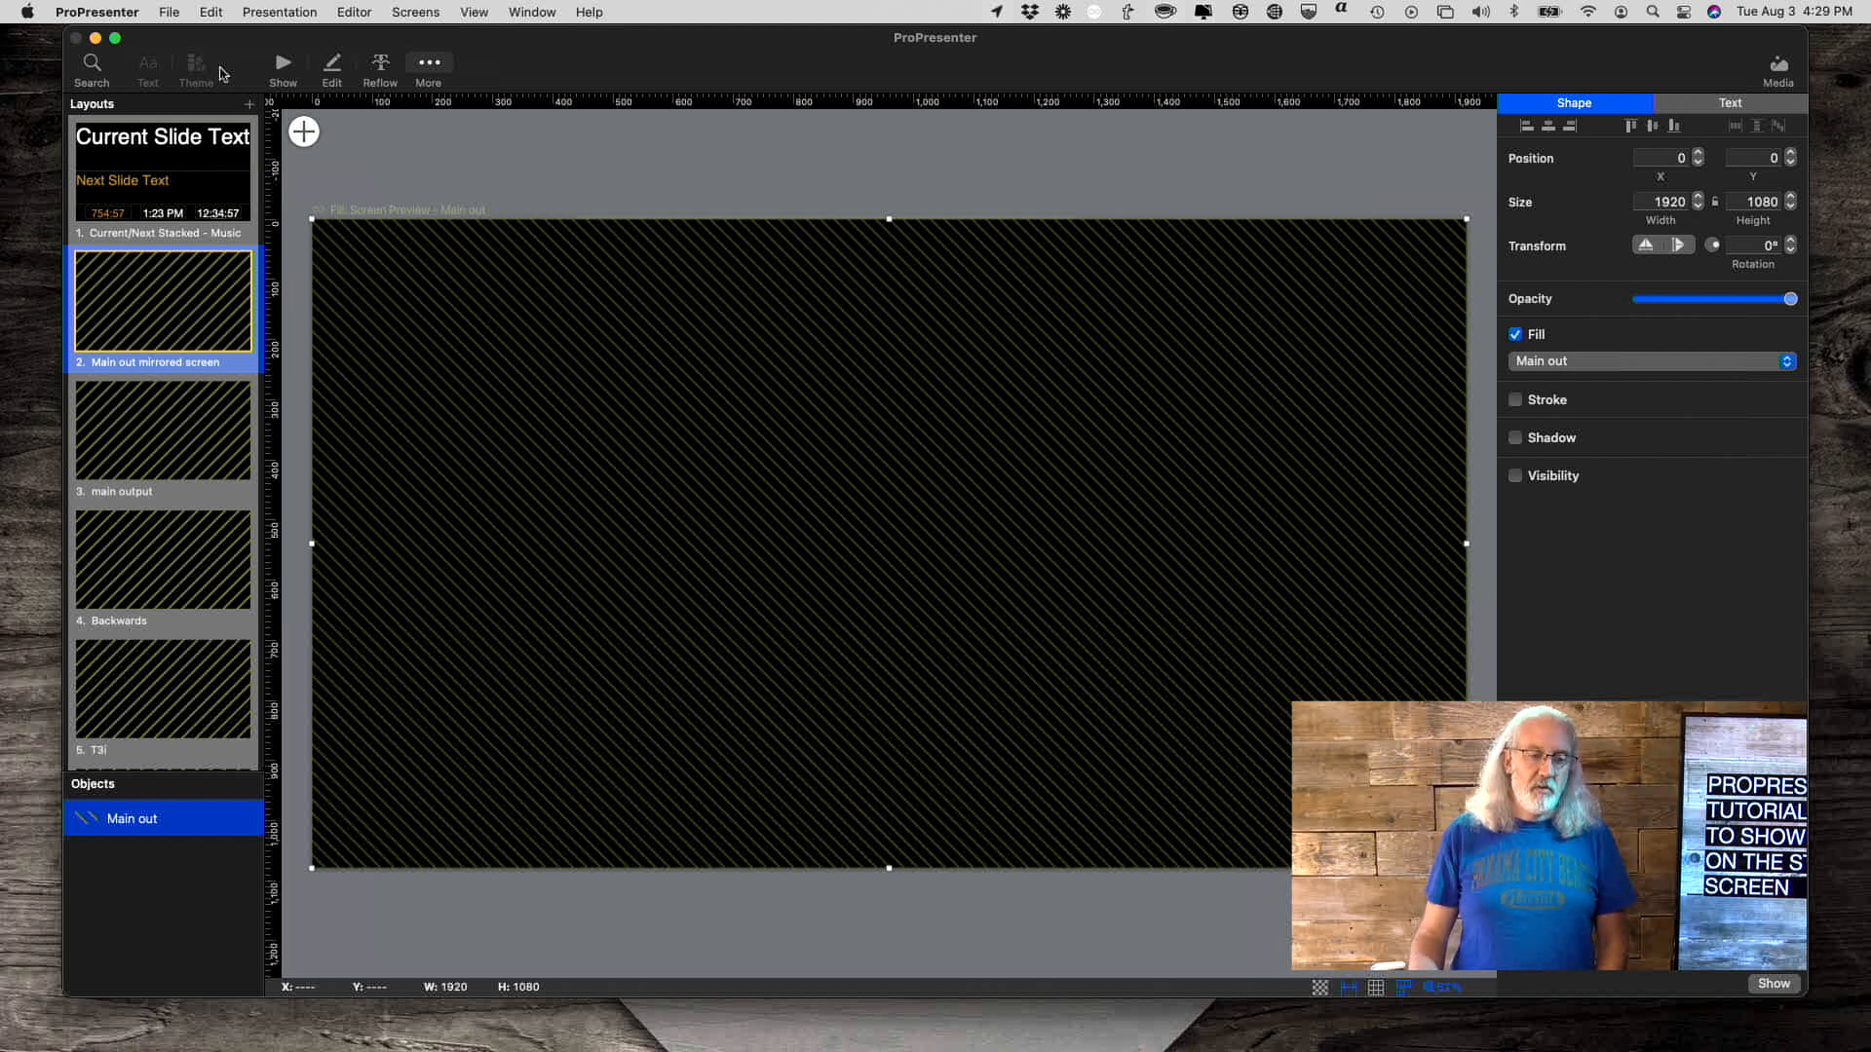
- Return to the Show view, preview the Stage (Aux/Left) screen and assign it the Main out mirrored screen layout
{"action": "left_click", "coordinate": [284, 68]}
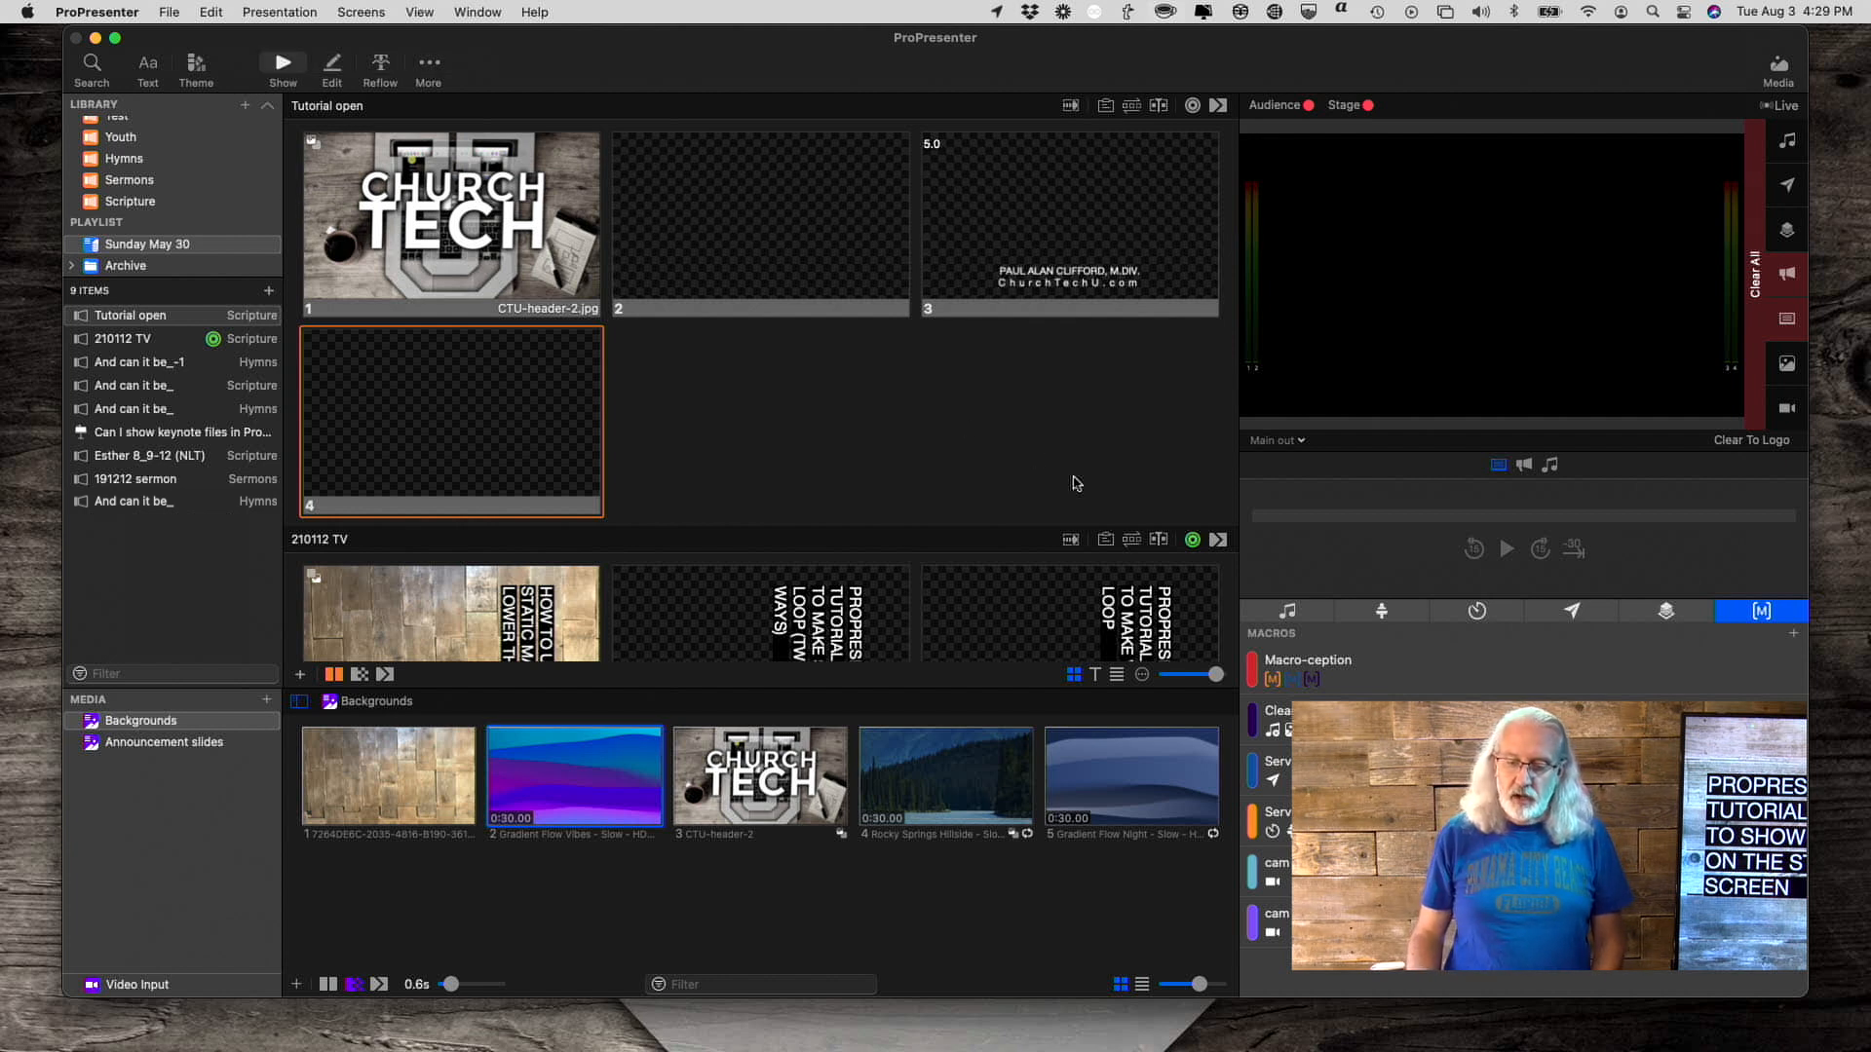
{"action": "left_click", "coordinate": [1384, 612]}
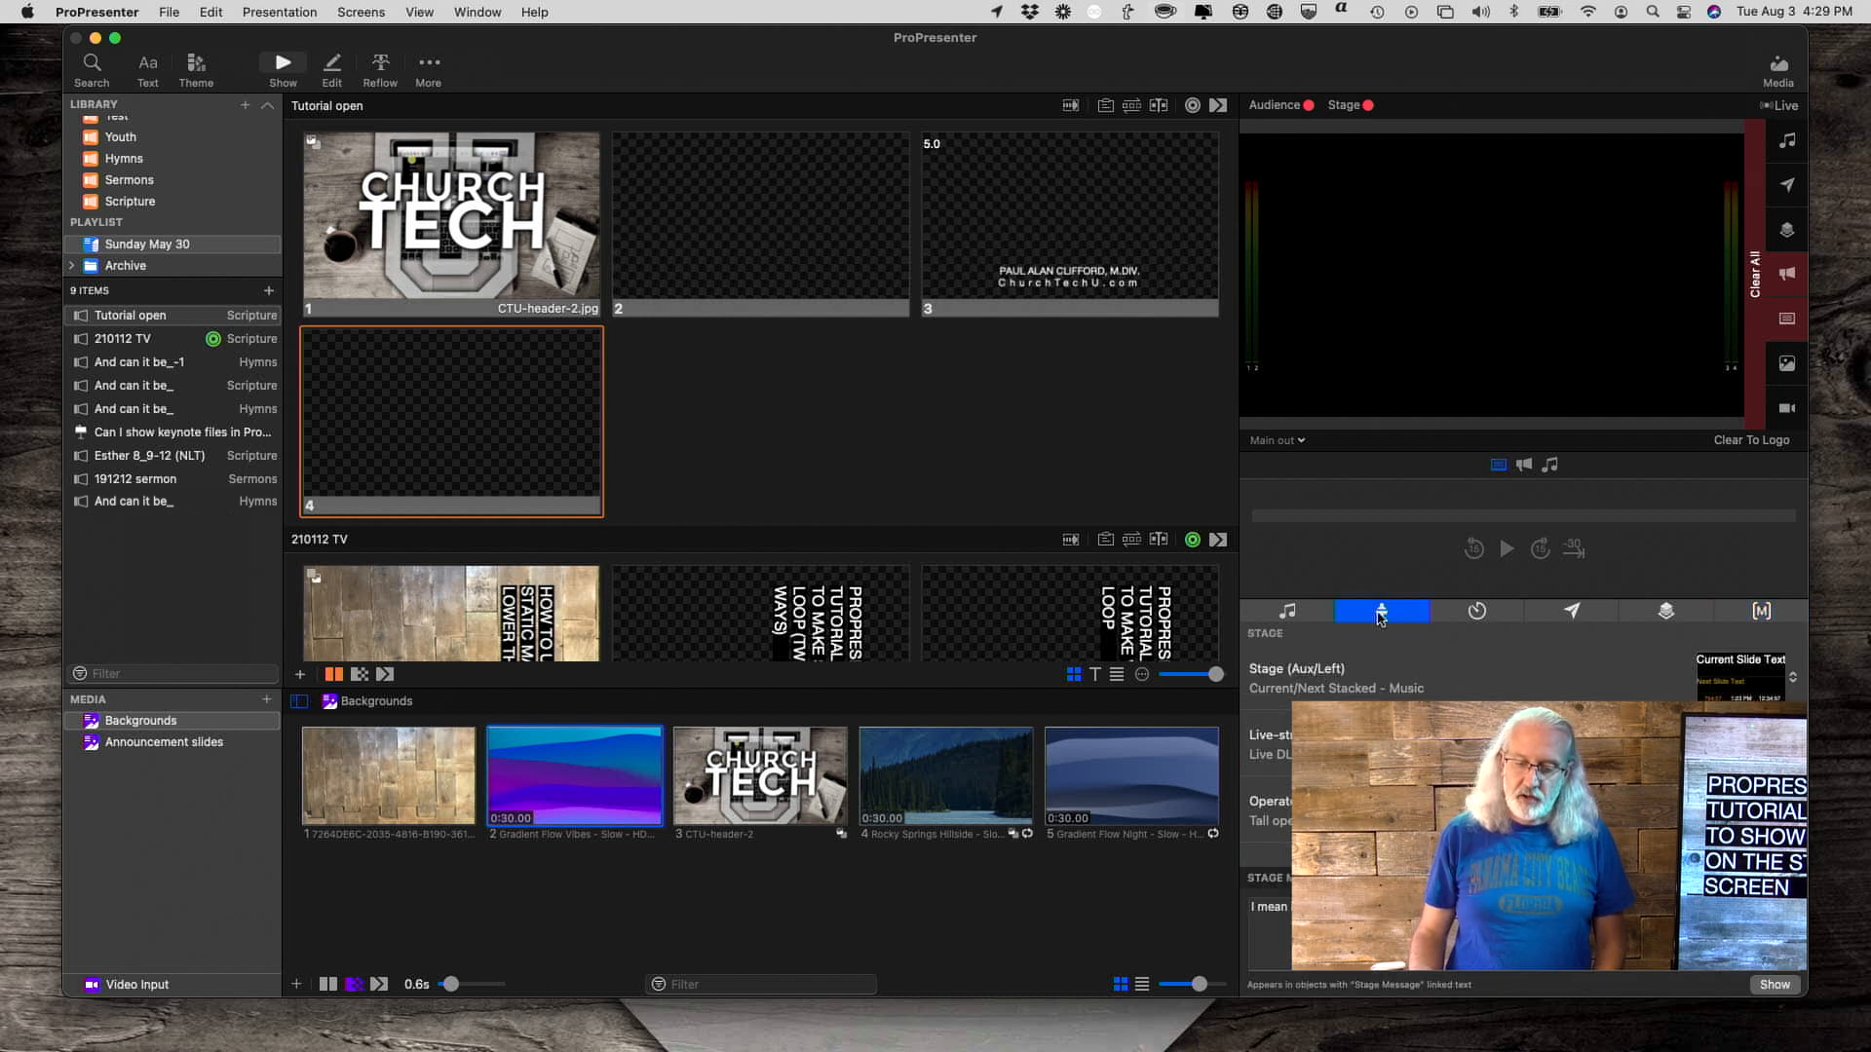
{"action": "left_click", "coordinate": [1303, 442]}
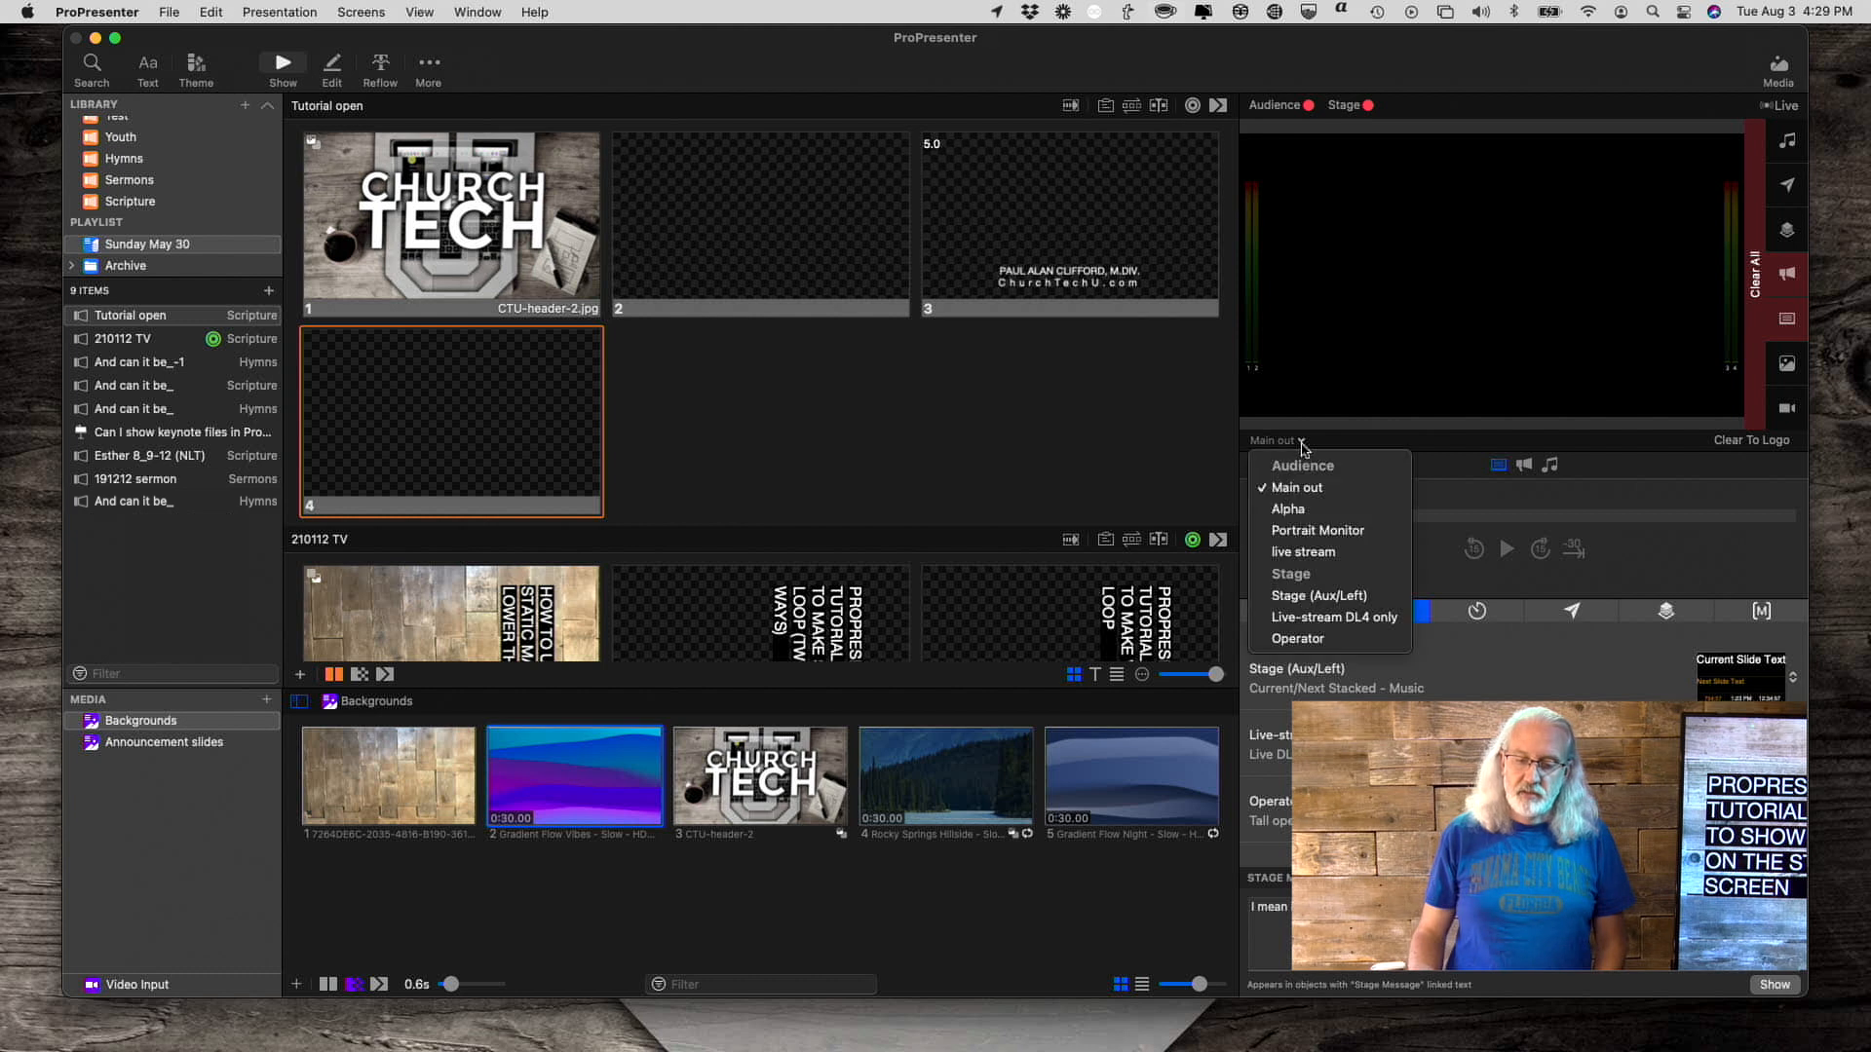
{"action": "left_click", "coordinate": [1301, 597]}
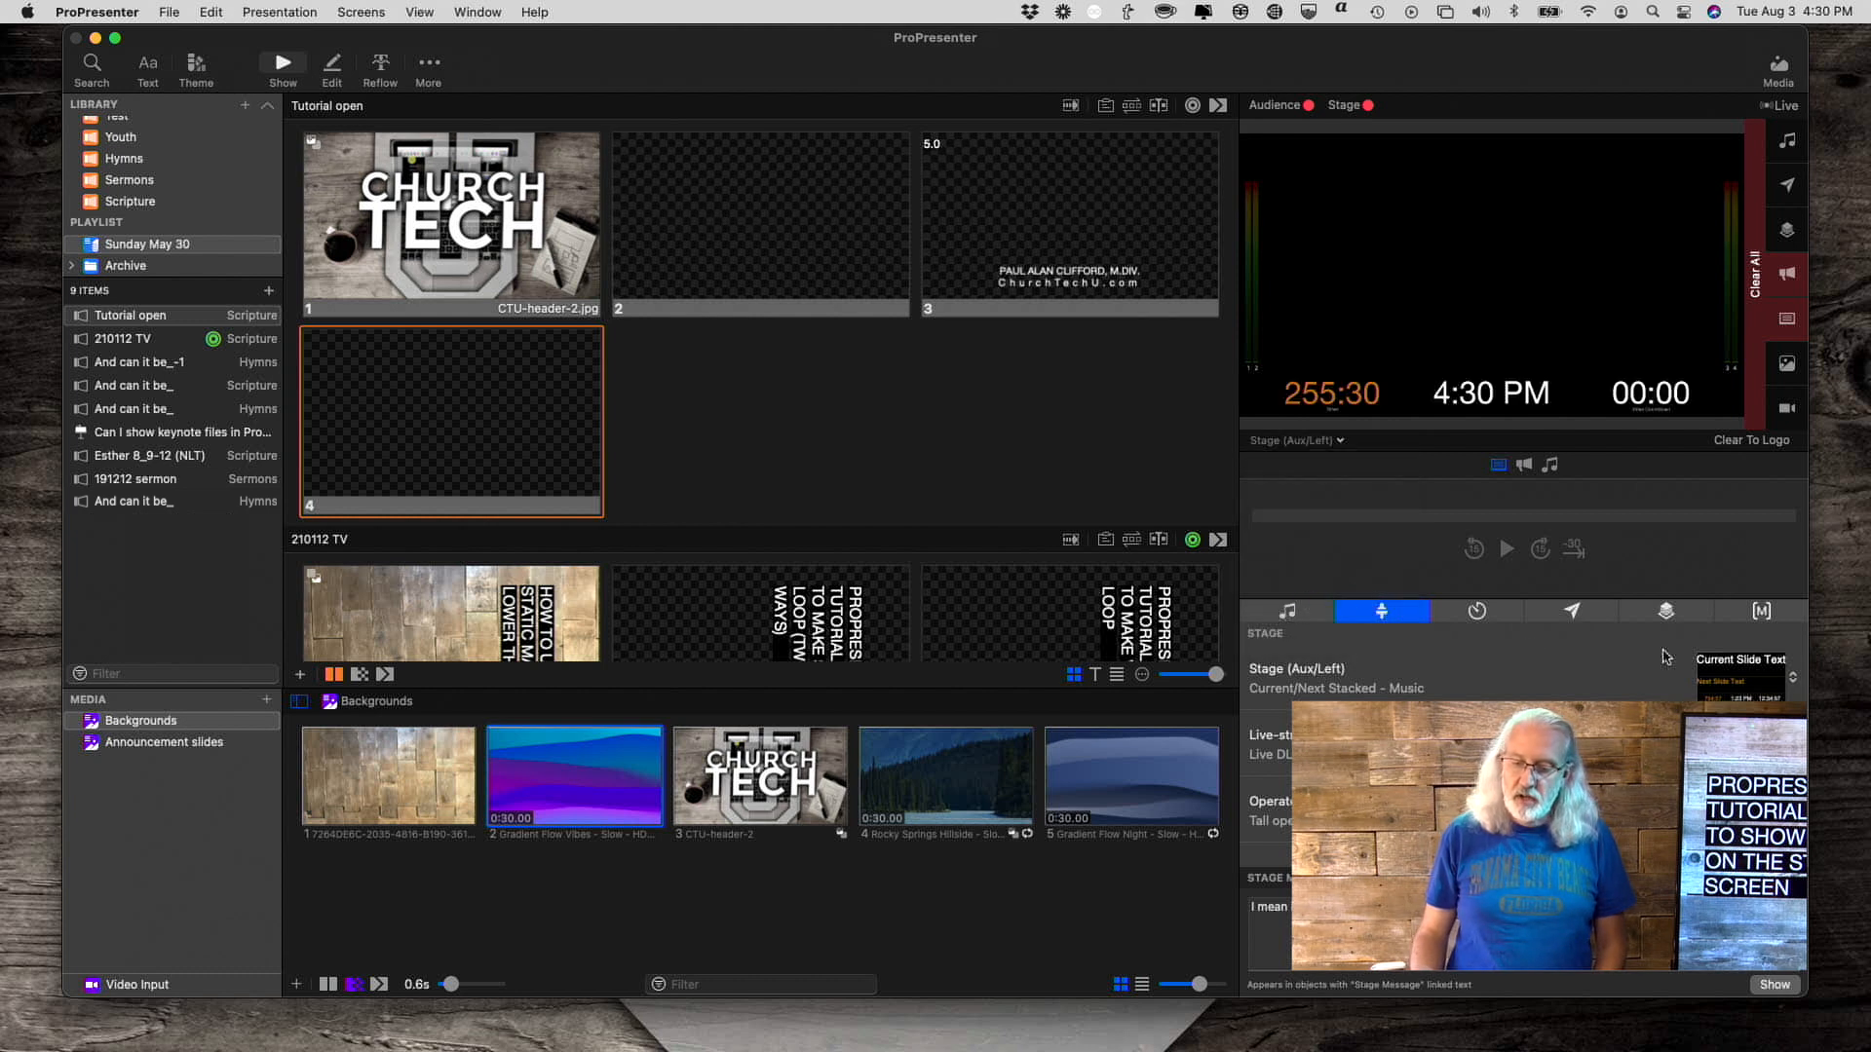
{"action": "left_click", "coordinate": [1791, 680]}
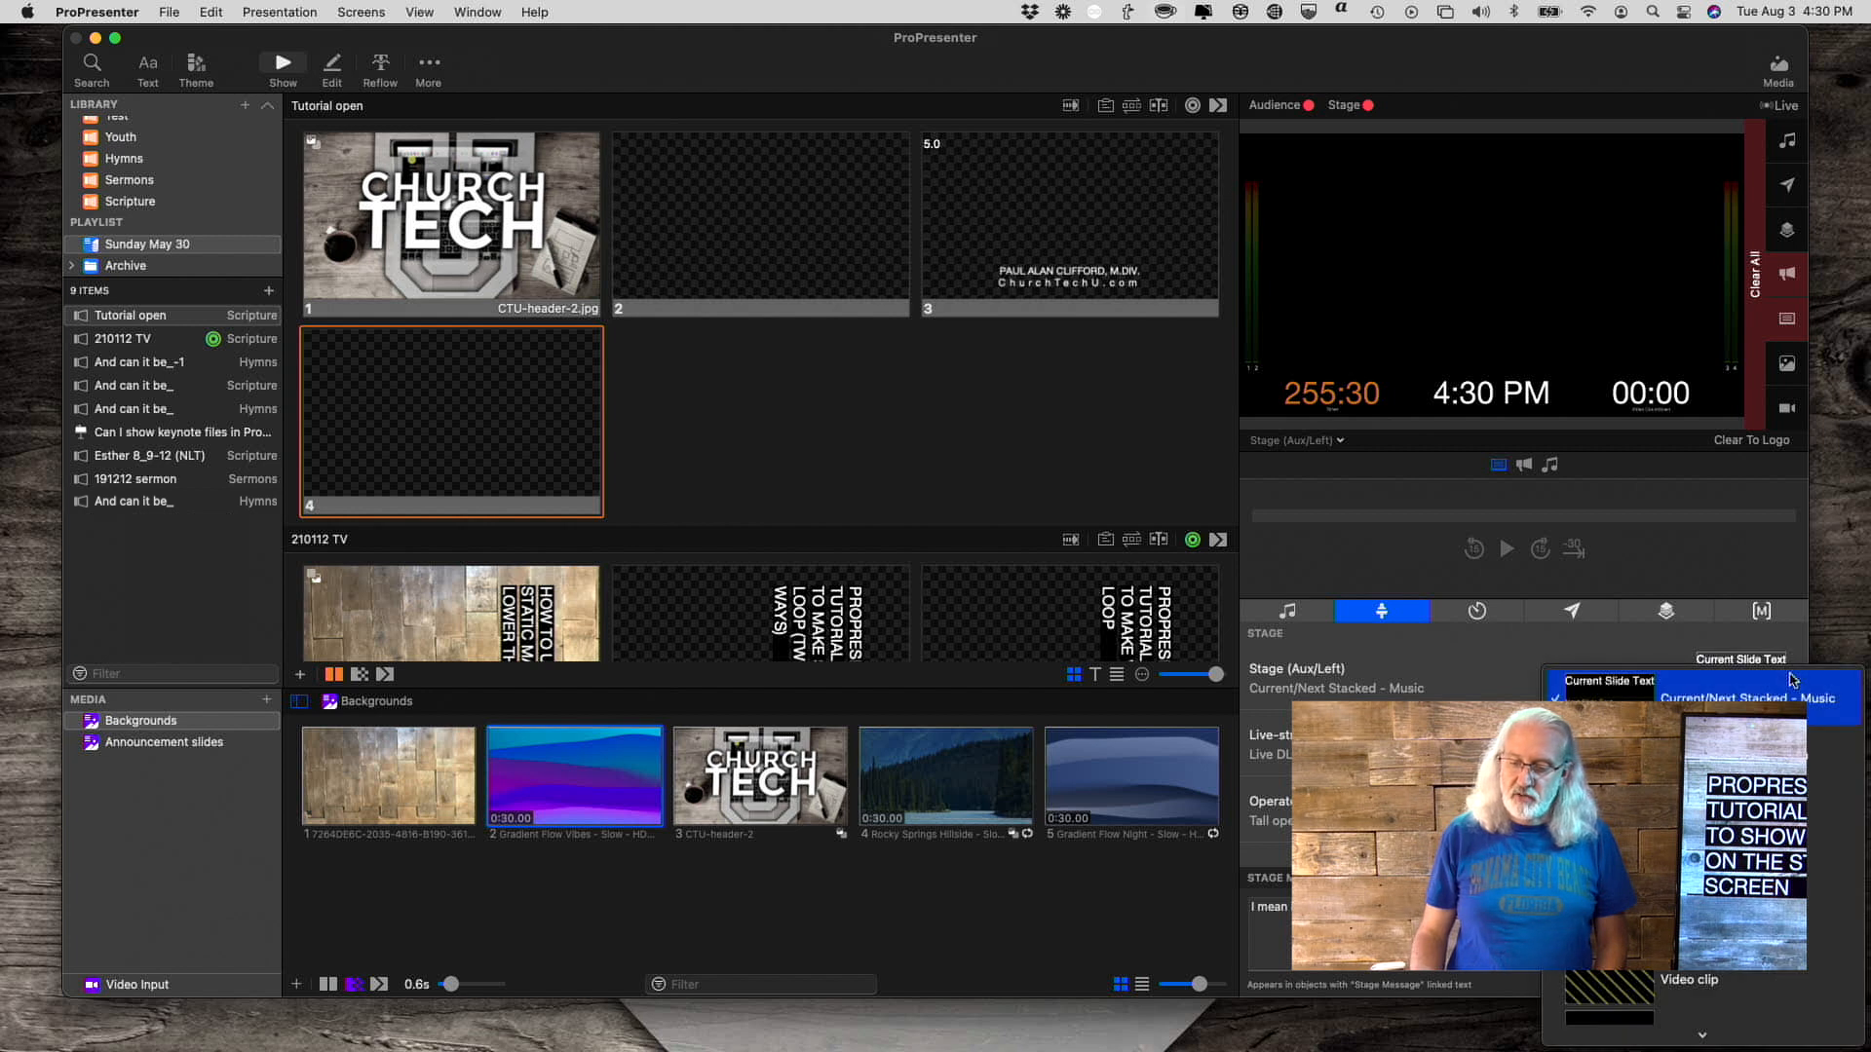
{"action": "left_click", "coordinate": [1832, 757]}
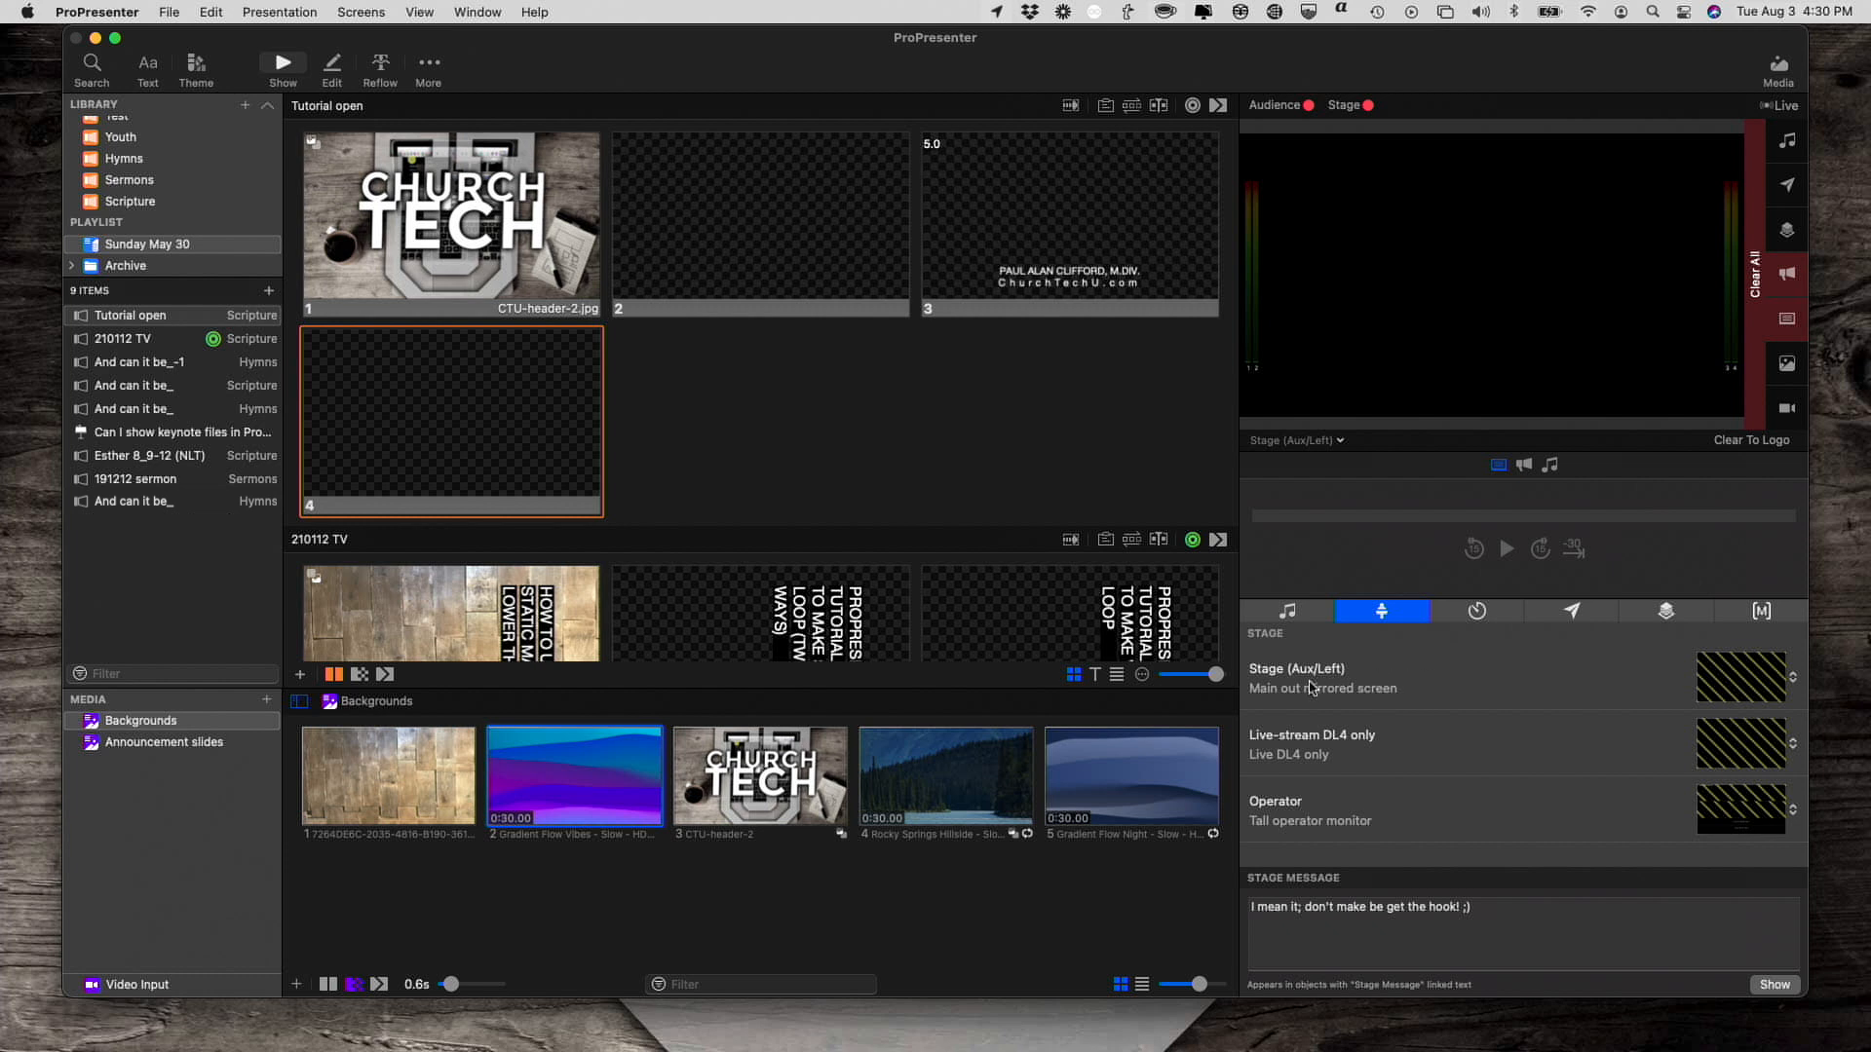
{"action": "left_click", "coordinate": [1793, 686]}
{"action": "left_click", "coordinate": [1438, 685]}
- Send the first Verse 2 slide of And can it be_-1 live and switch the preview to Main out for comparison
{"action": "scroll", "coordinate": [770, 501], "scroll_direction": "down", "scroll_amount": 10}
{"action": "scroll", "coordinate": [751, 500], "scroll_direction": "up", "scroll_amount": 1}
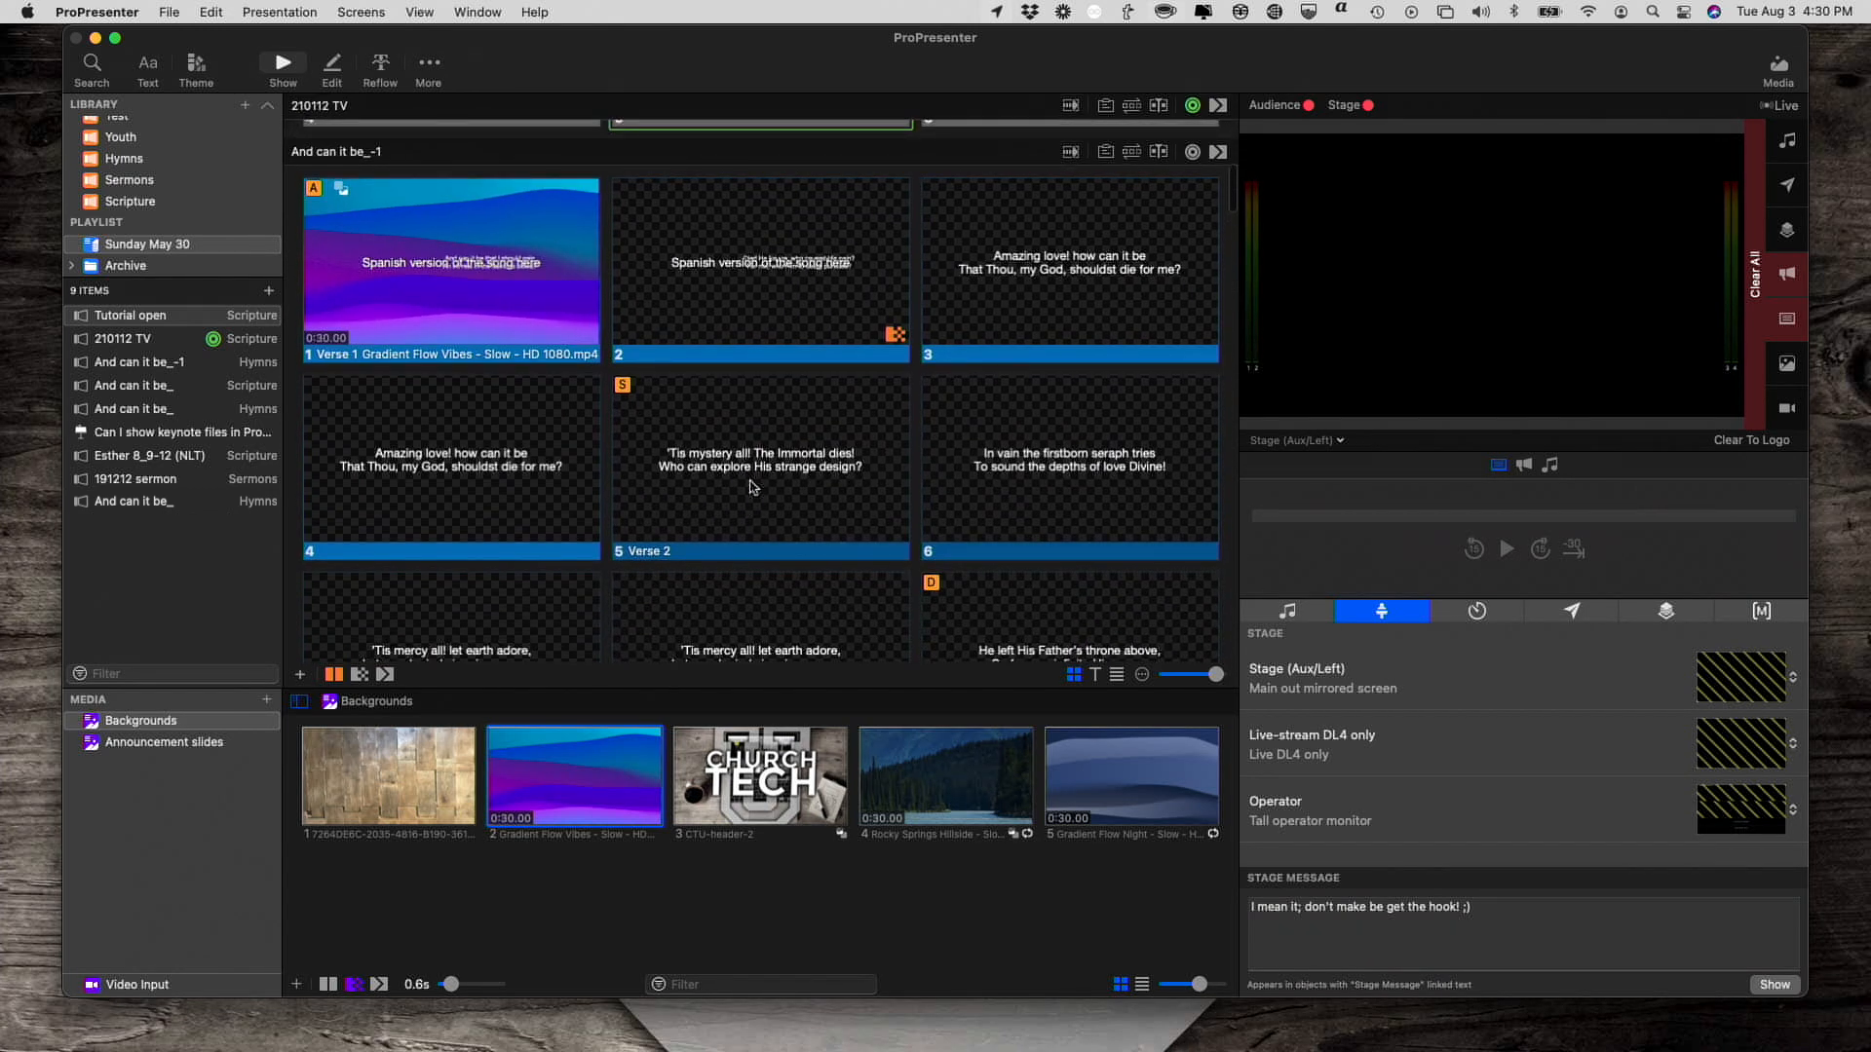
{"action": "left_click", "coordinate": [754, 487]}
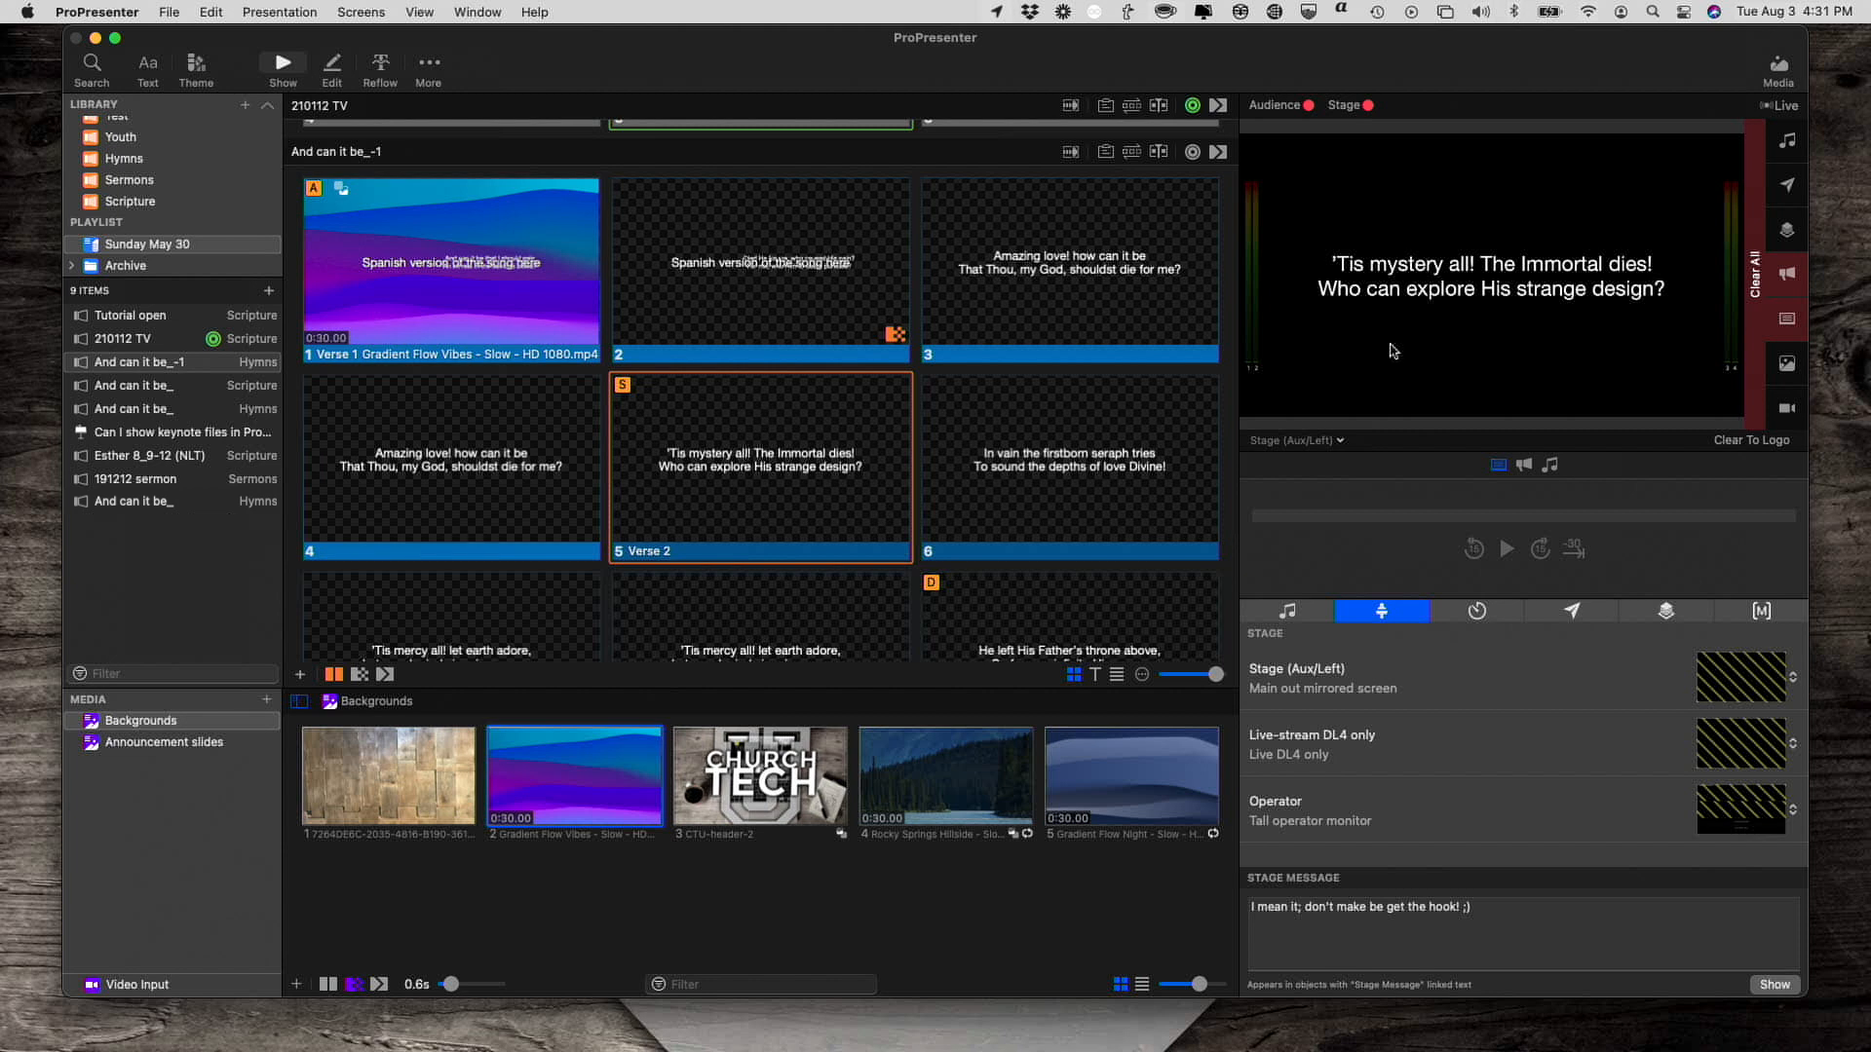
{"action": "left_click", "coordinate": [1341, 441]}
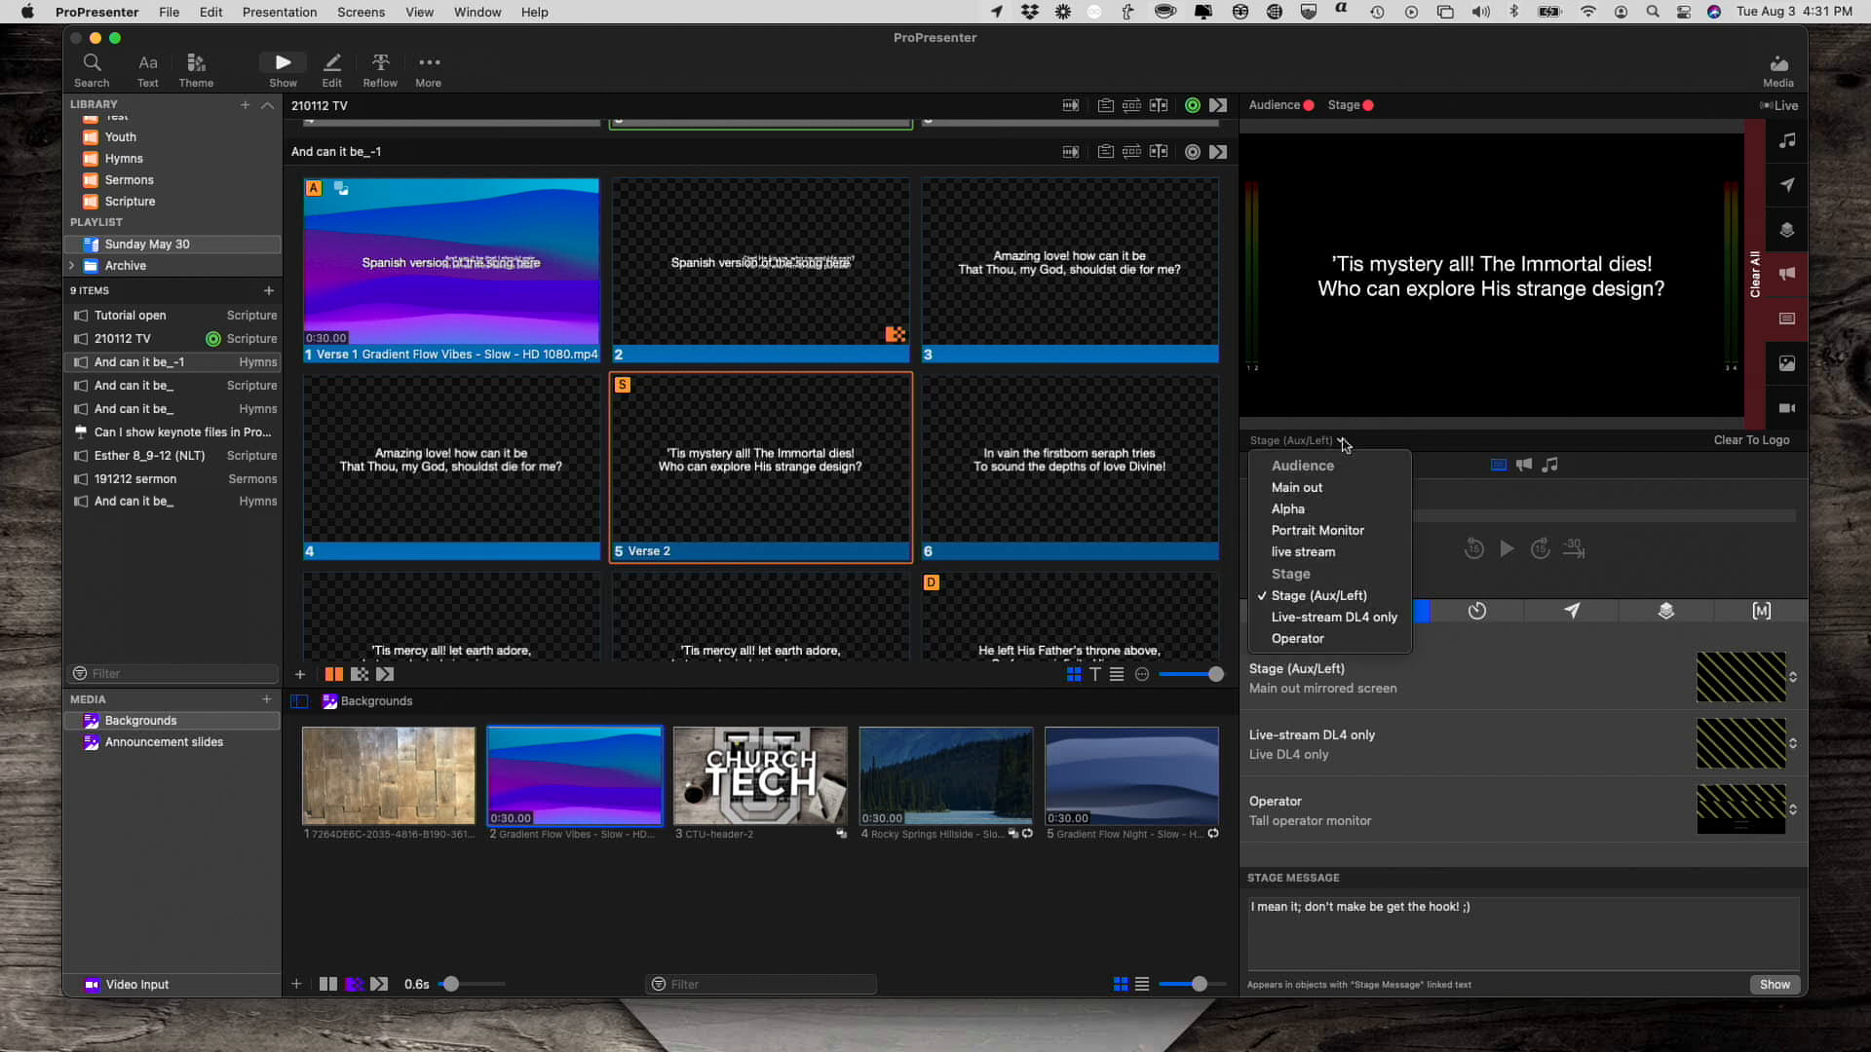
{"action": "left_click", "coordinate": [1313, 491]}
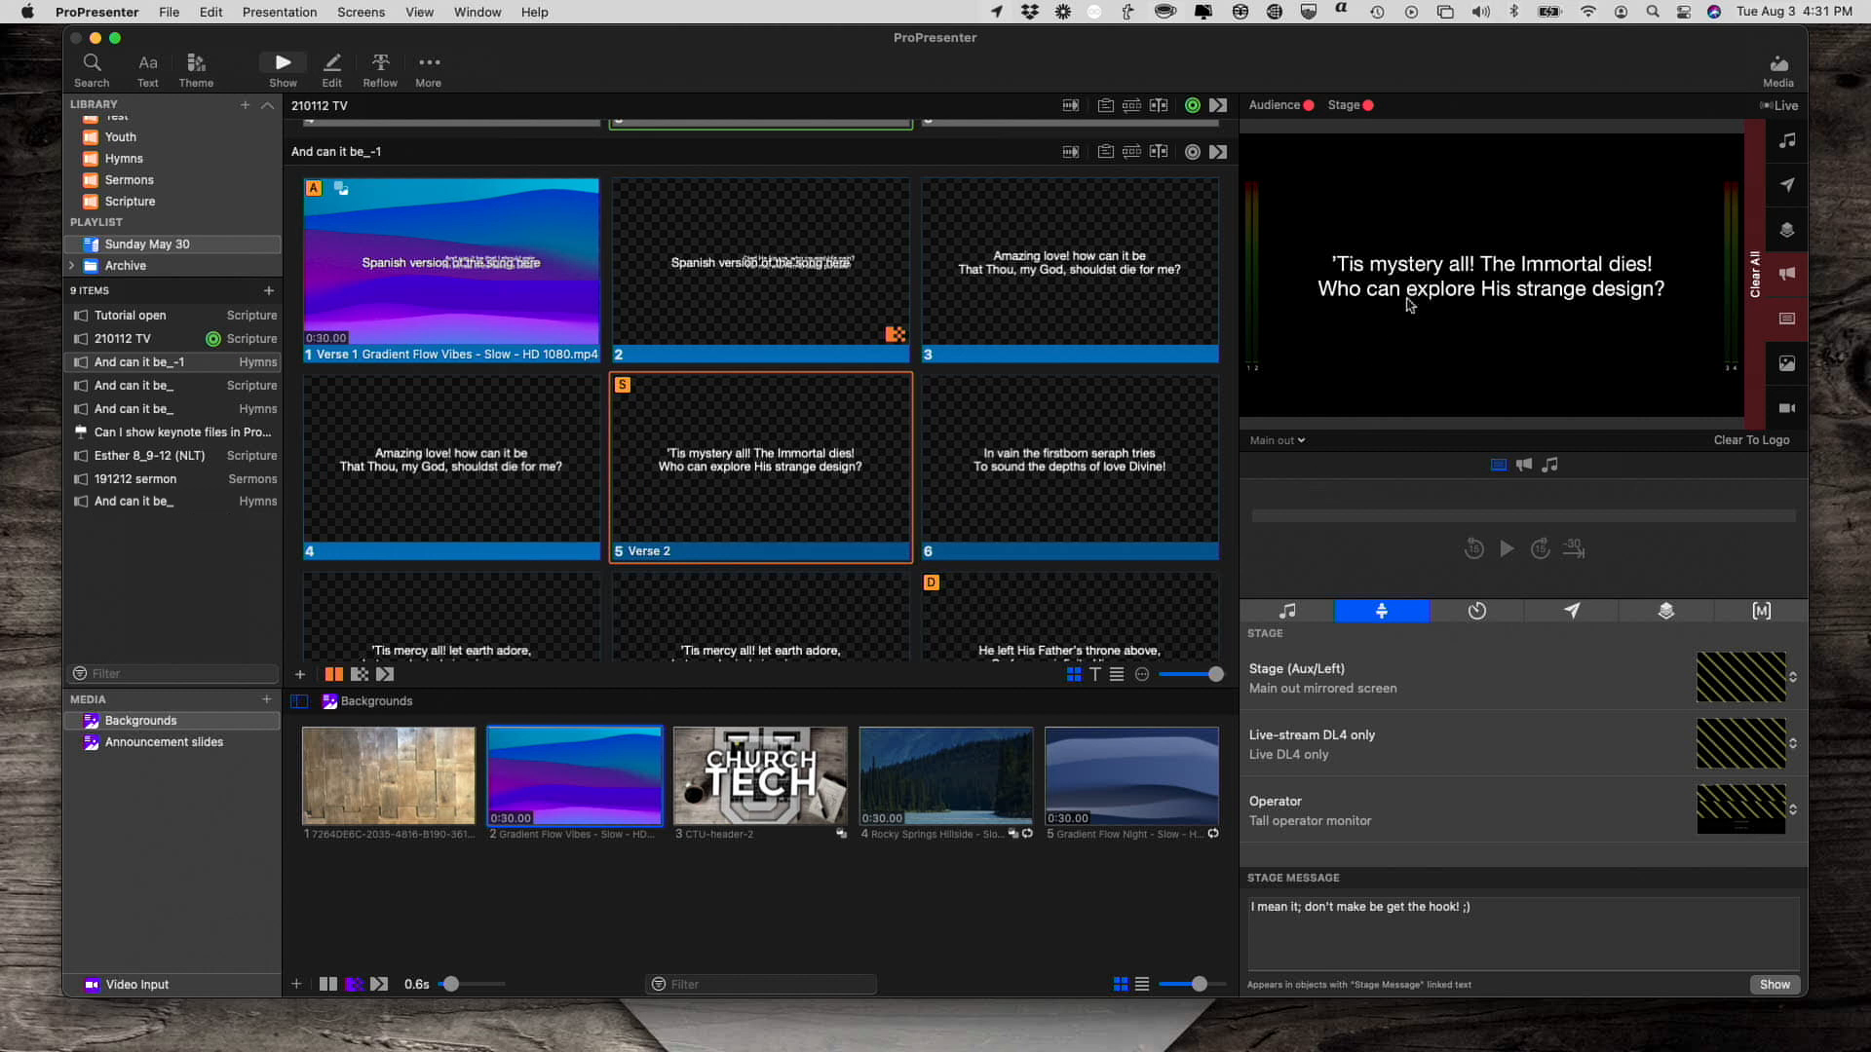
- Play the Gradient Flow Night background and compare the output in the Stage (Aux/Left) and Main out previews
{"action": "left_click", "coordinate": [1301, 442]}
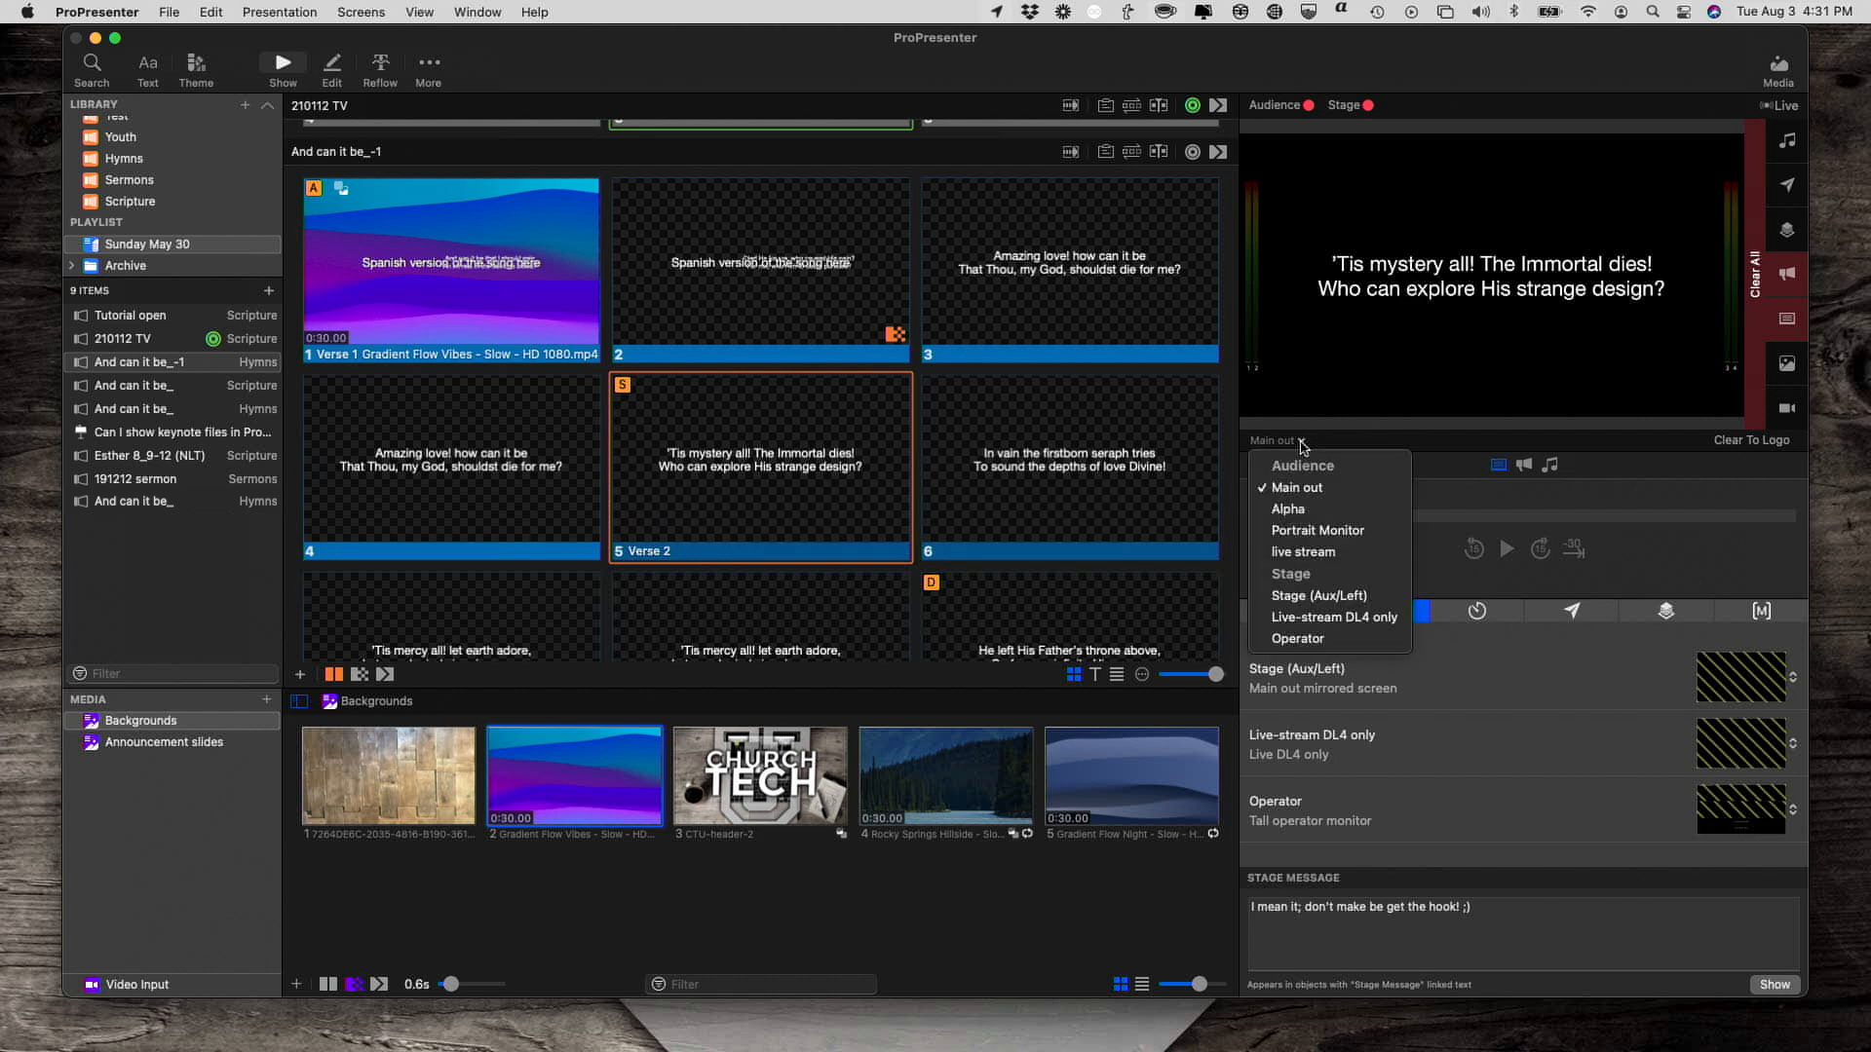
{"action": "left_click", "coordinate": [1281, 597]}
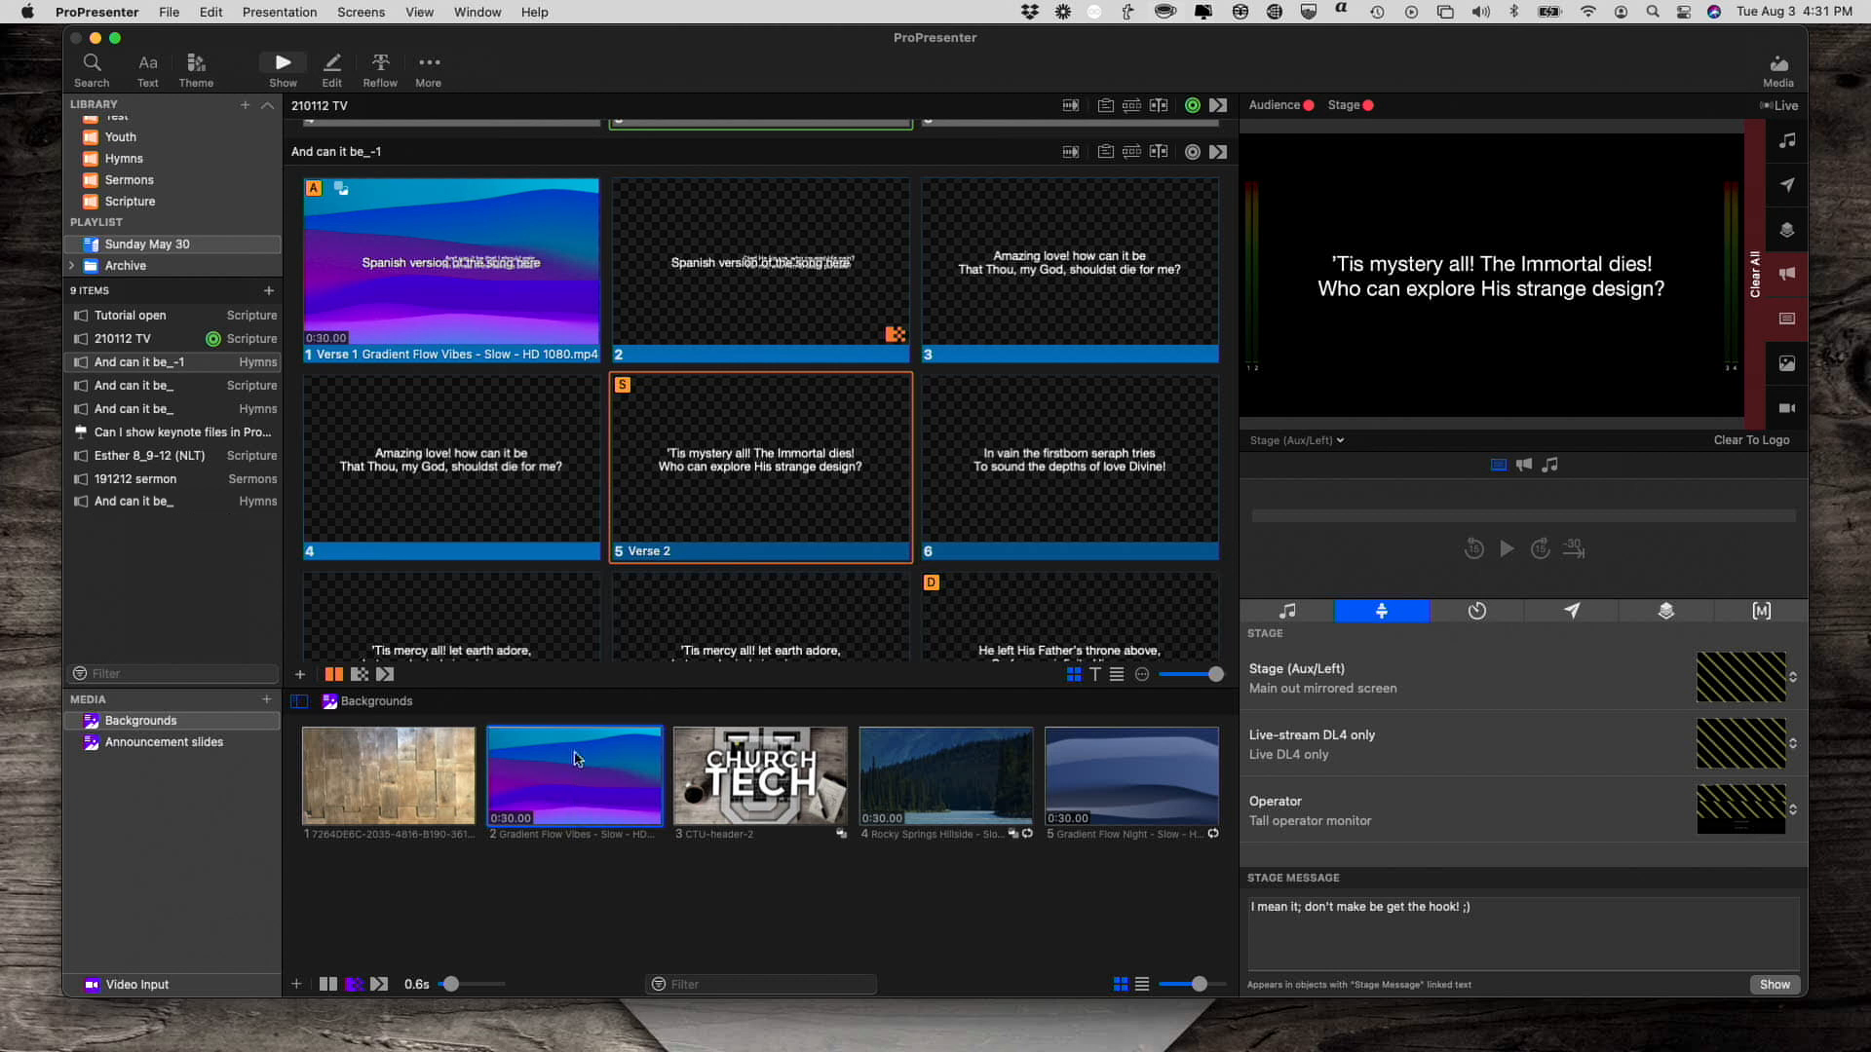
{"action": "left_click", "coordinate": [1084, 773]}
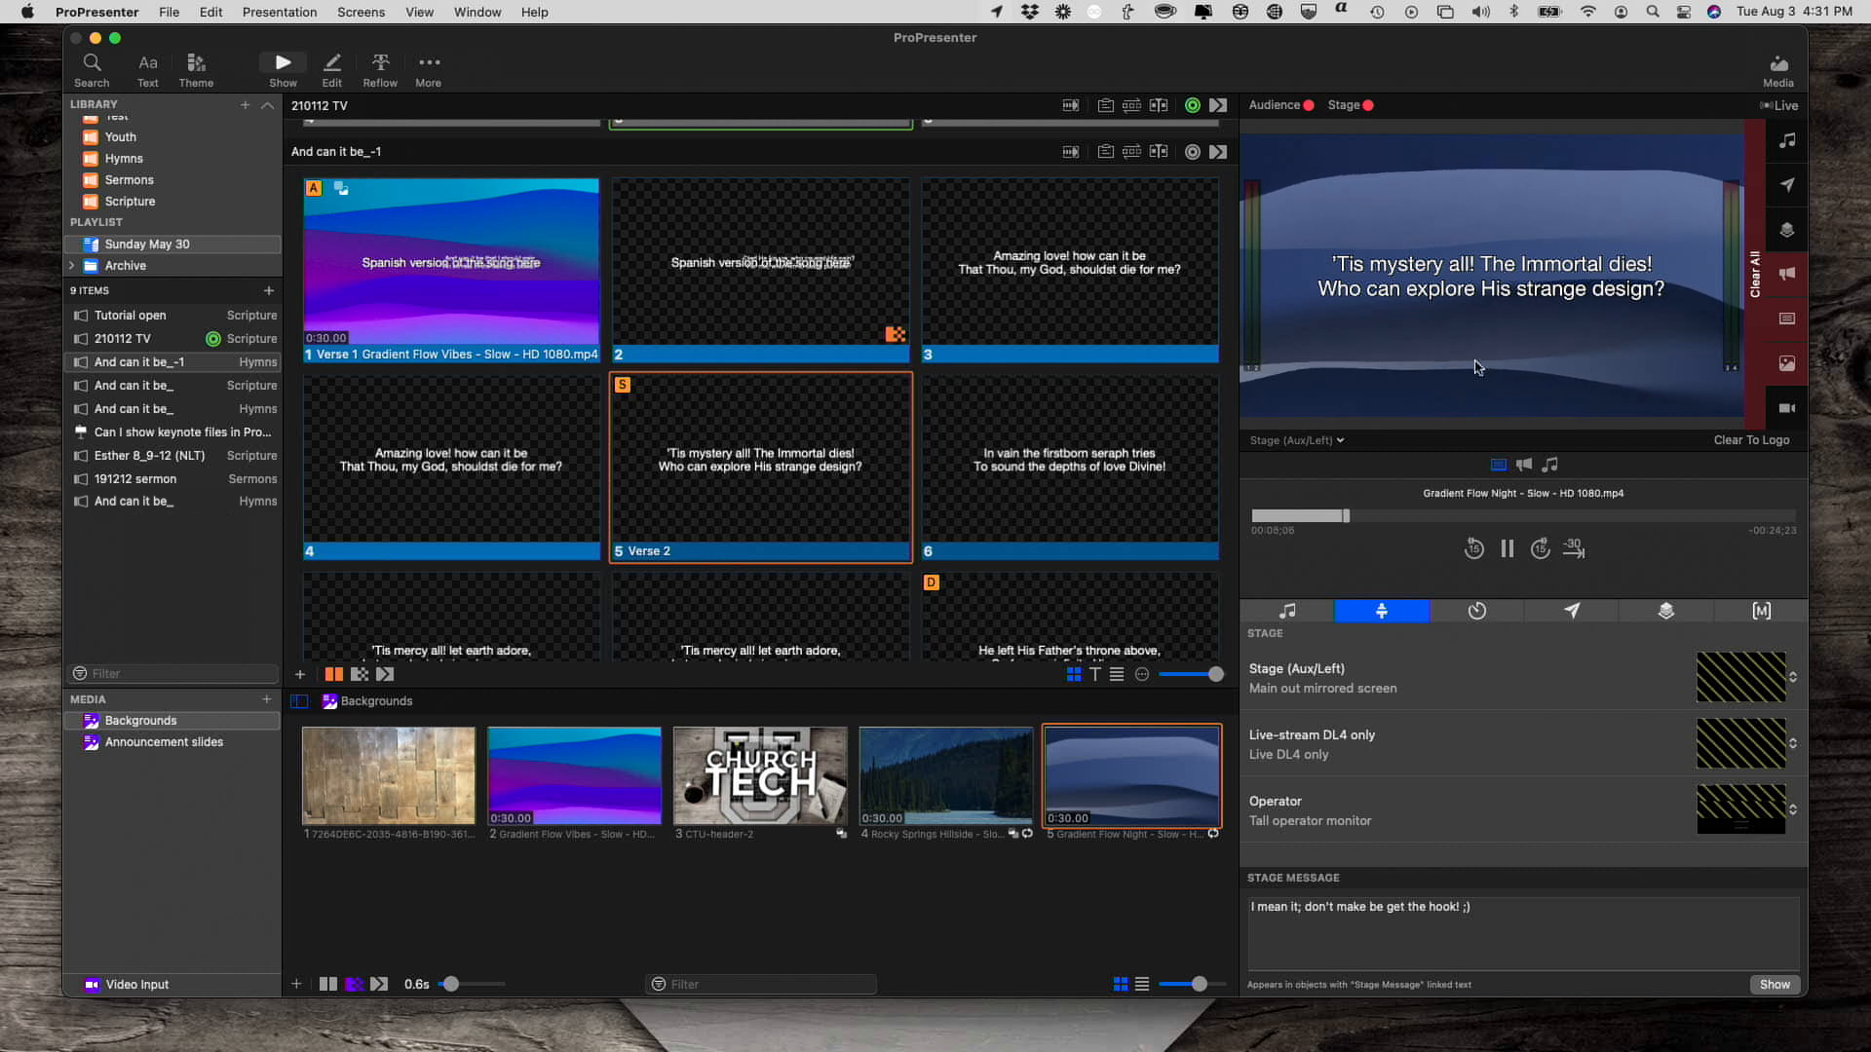
{"action": "left_click", "coordinate": [1335, 441]}
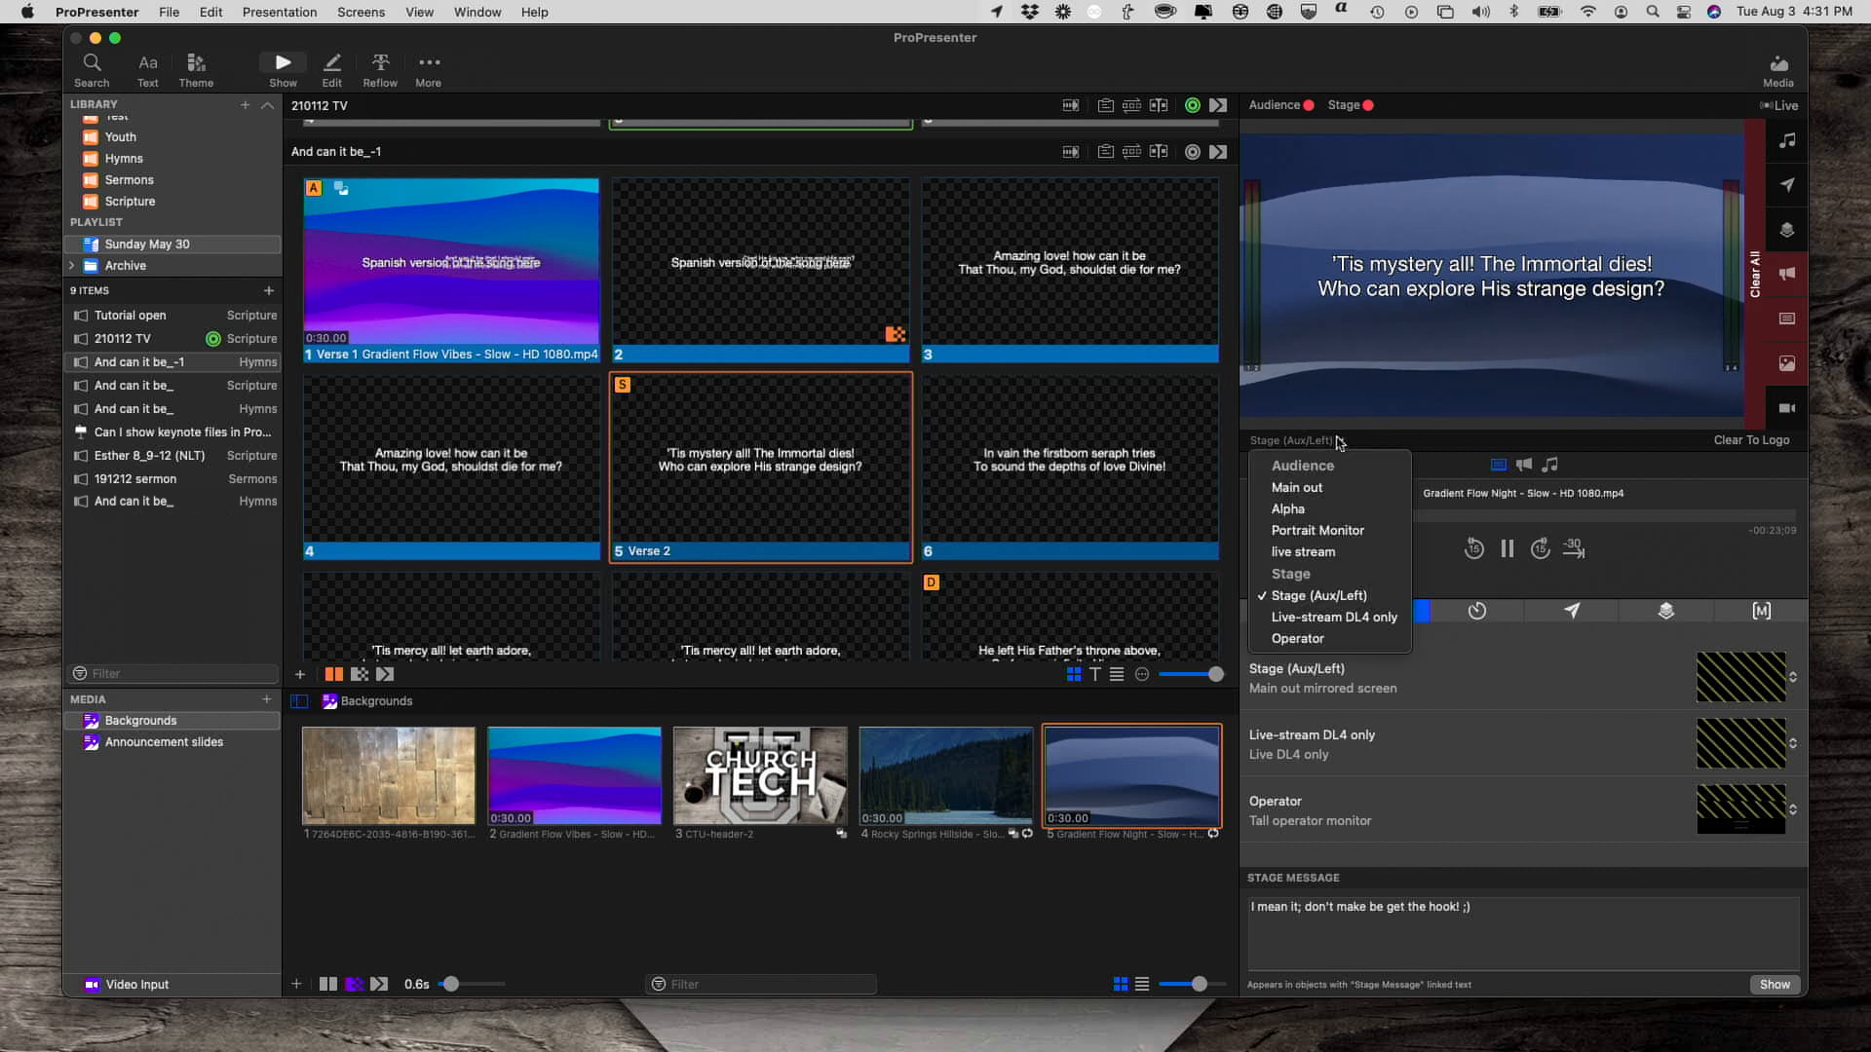
{"action": "left_click", "coordinate": [1315, 490]}
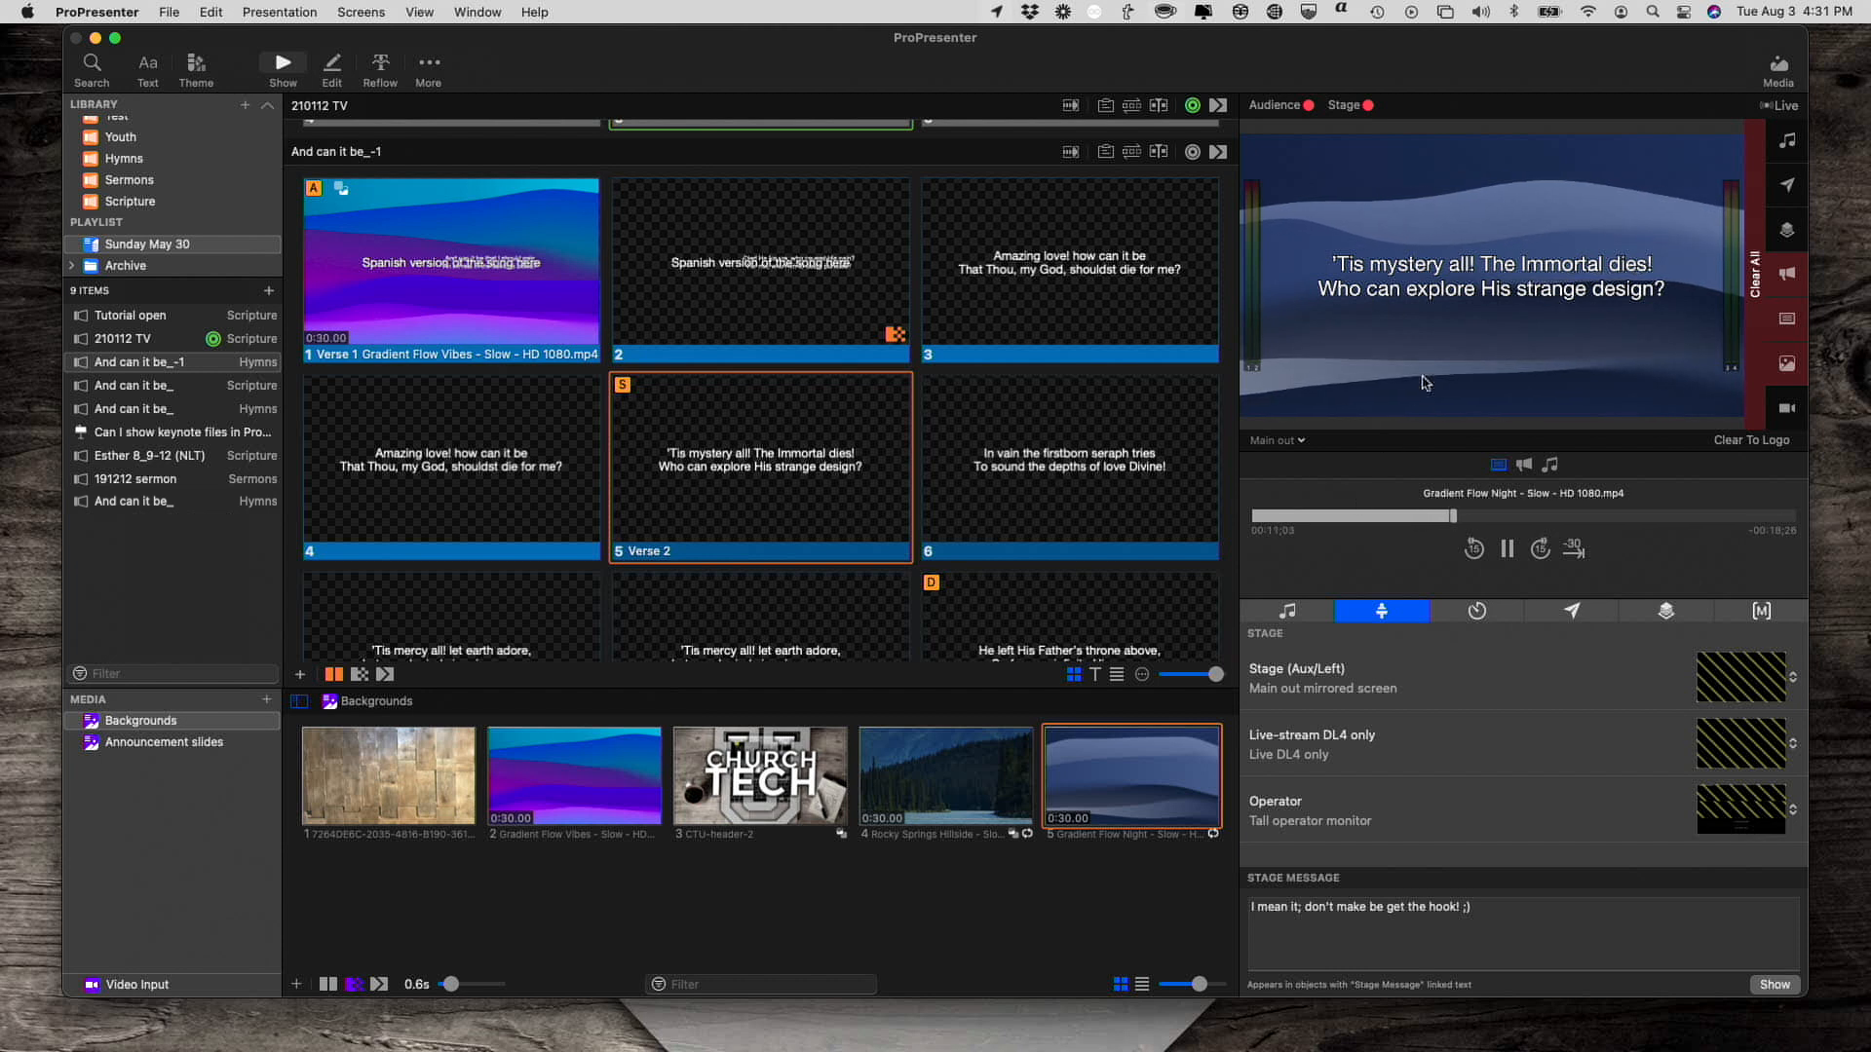
- Play the Rocky Springs Hillside background and switch the preview from Main out to Stage (Aux/Left)
{"action": "left_click", "coordinate": [979, 785]}
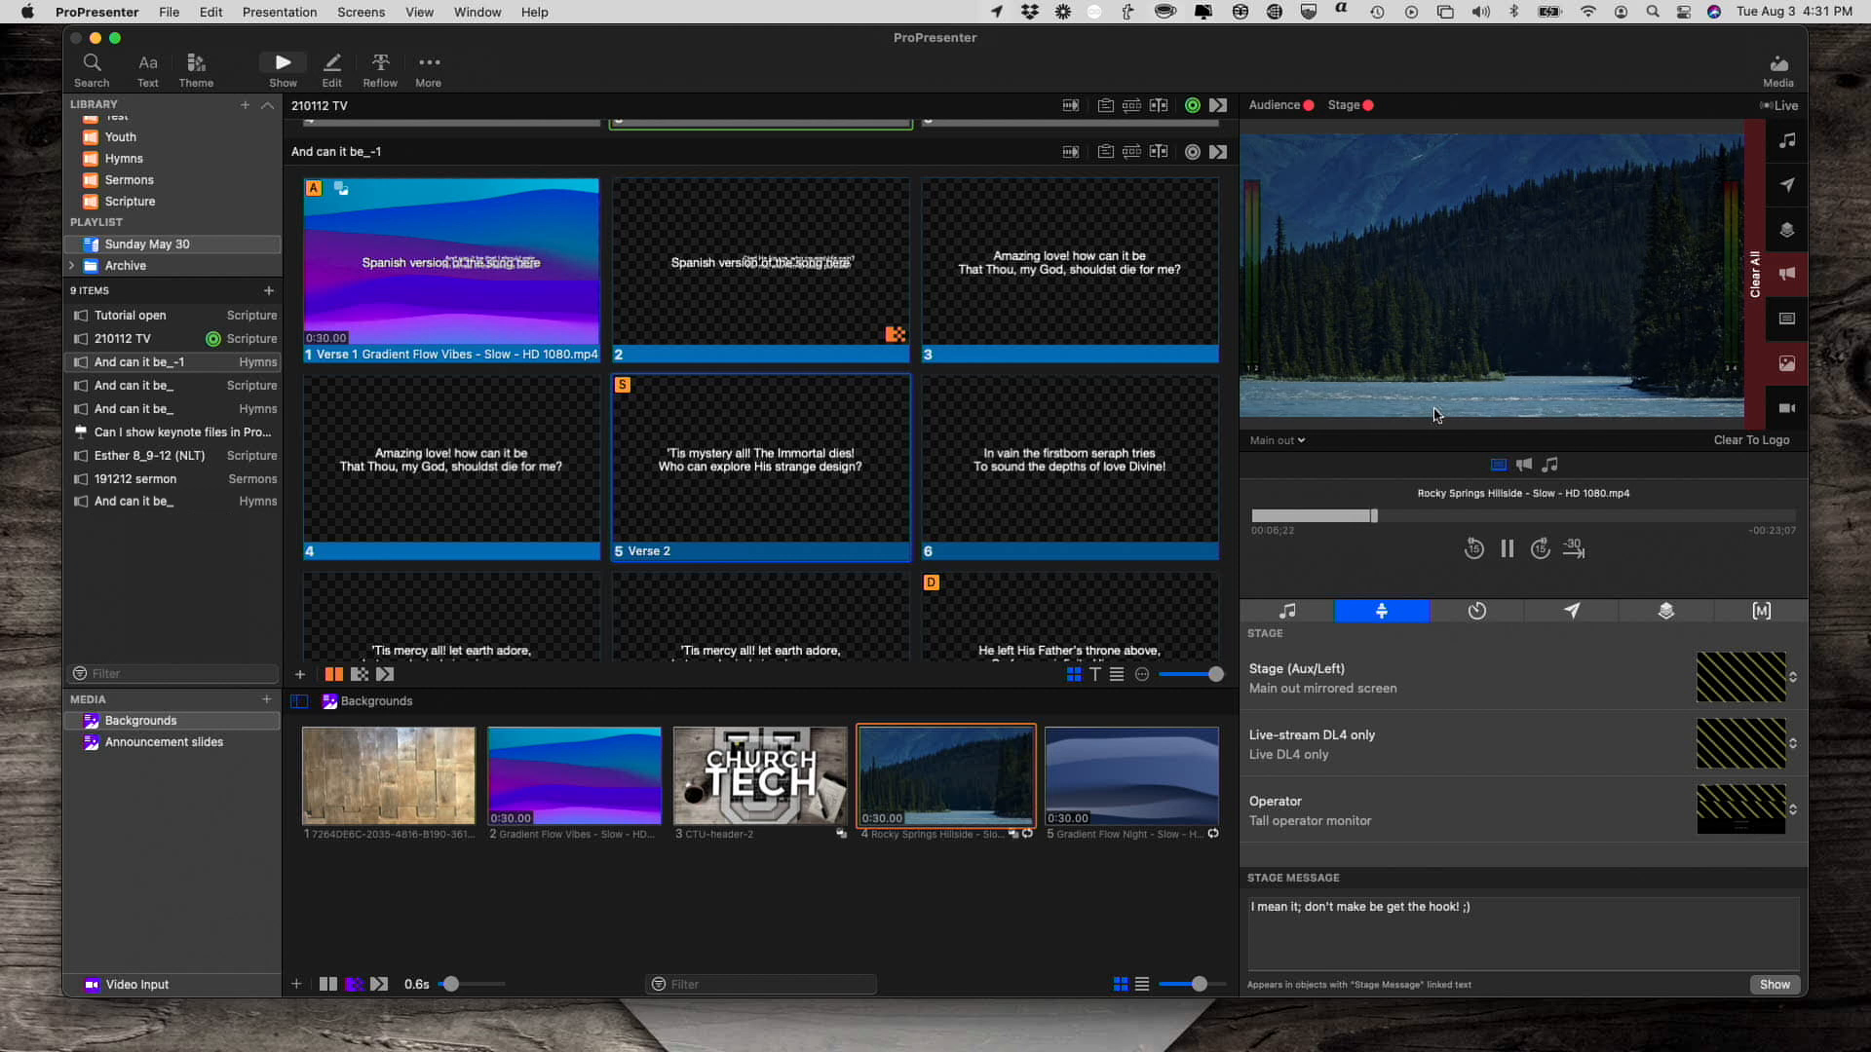
{"action": "left_click", "coordinate": [1302, 442]}
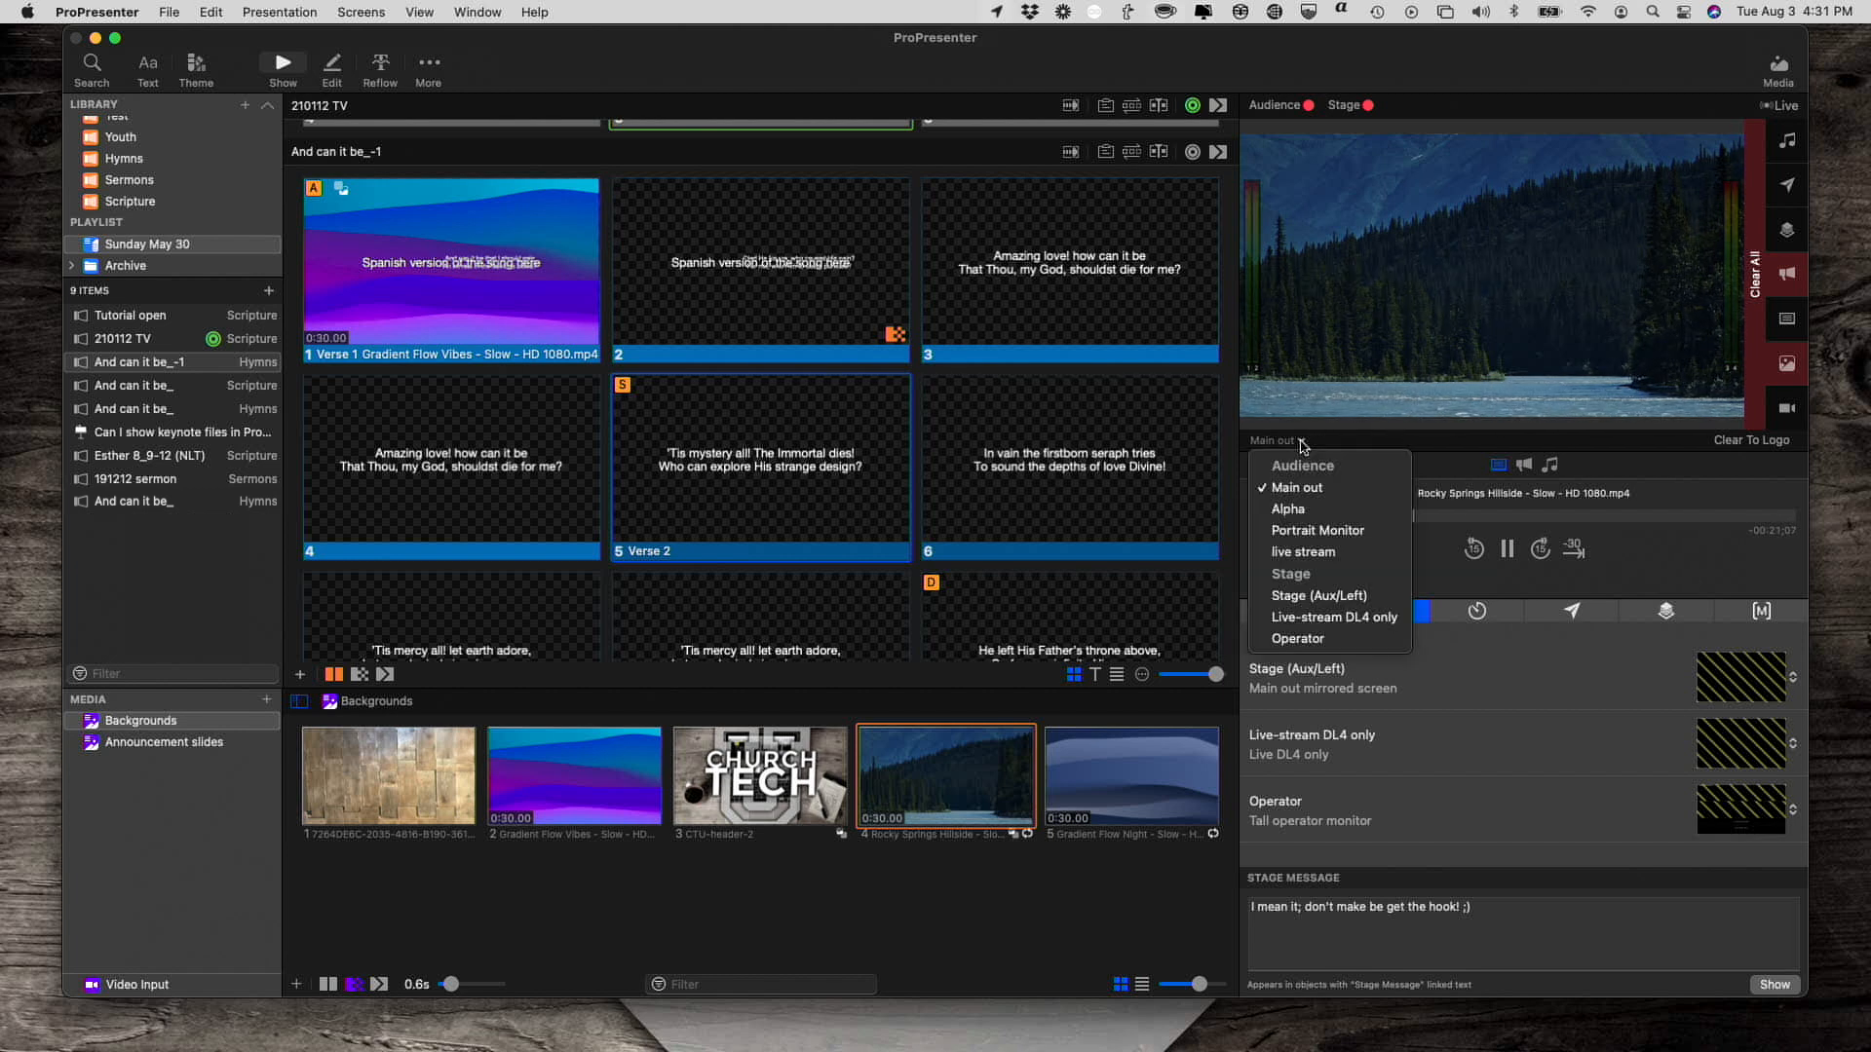
{"action": "left_click", "coordinate": [1283, 596]}
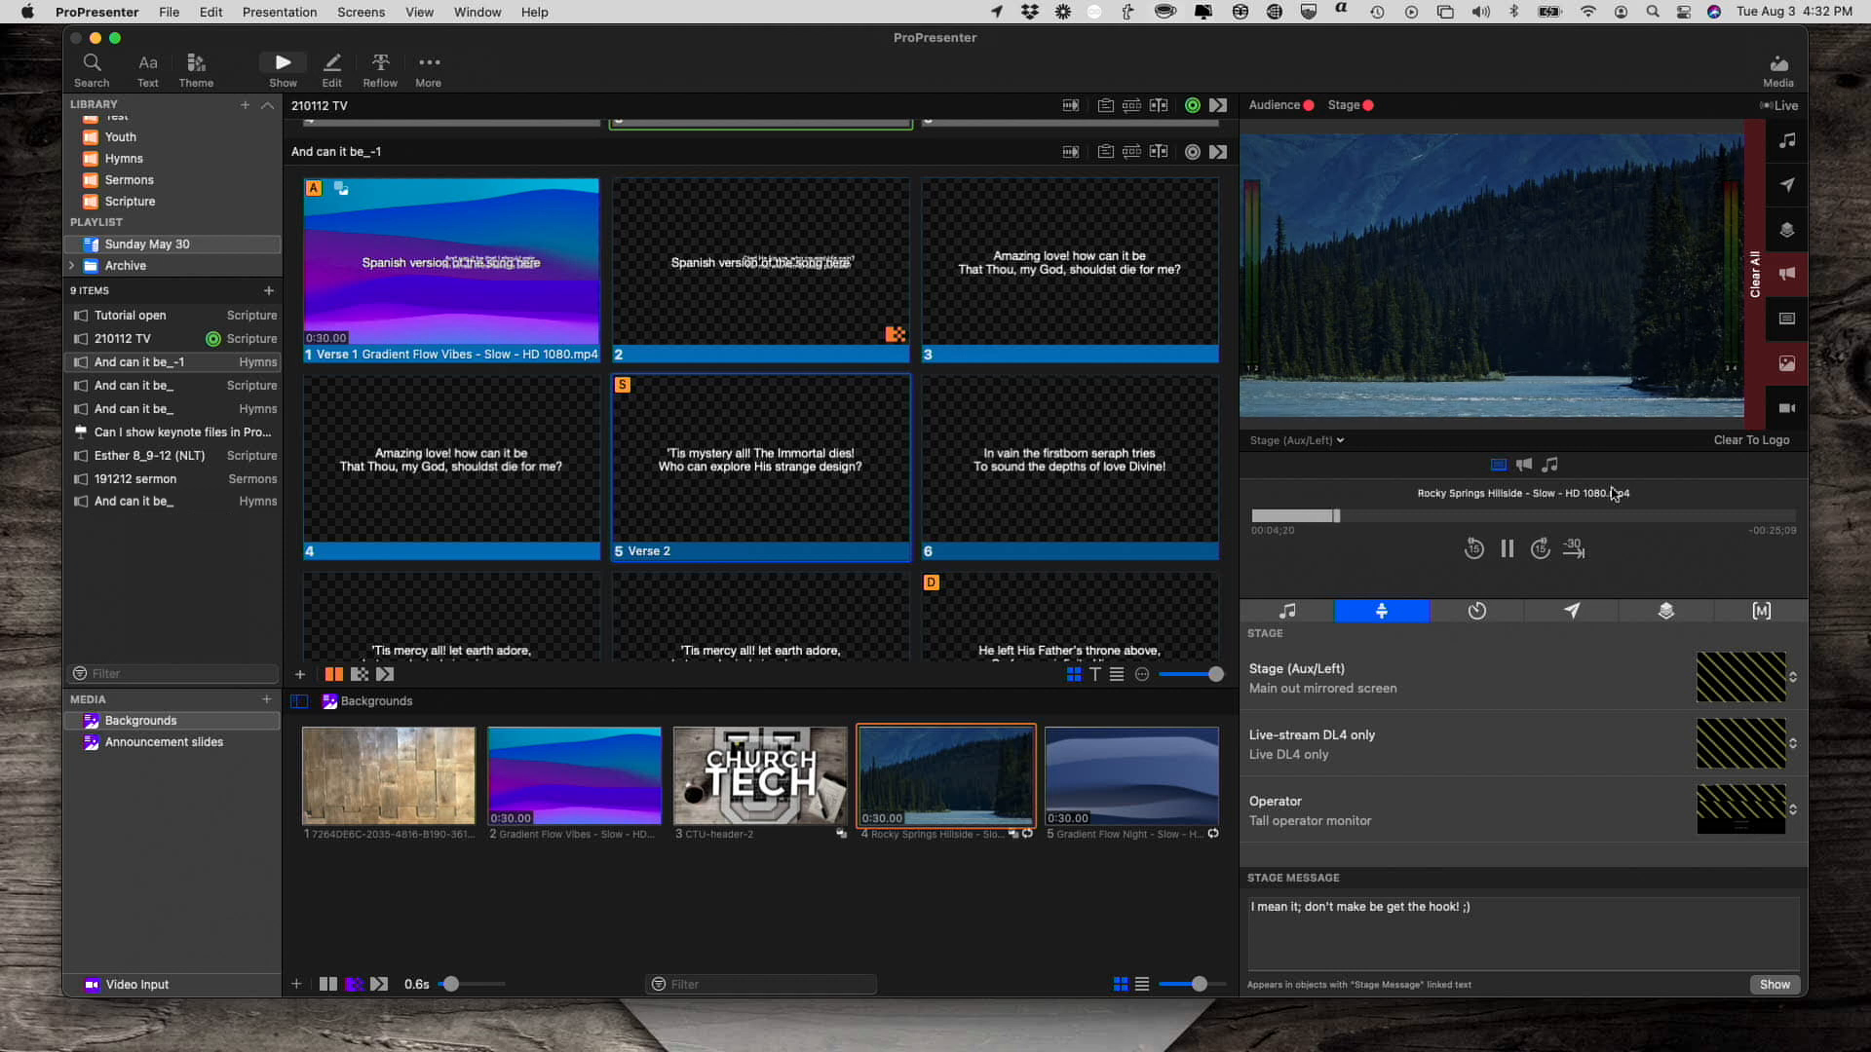
- Assign the Current/Next Stacked - Music layout to Stage (Aux/Left) and send slide 6 of And can it be_-1 live
{"action": "left_click", "coordinate": [1794, 679]}
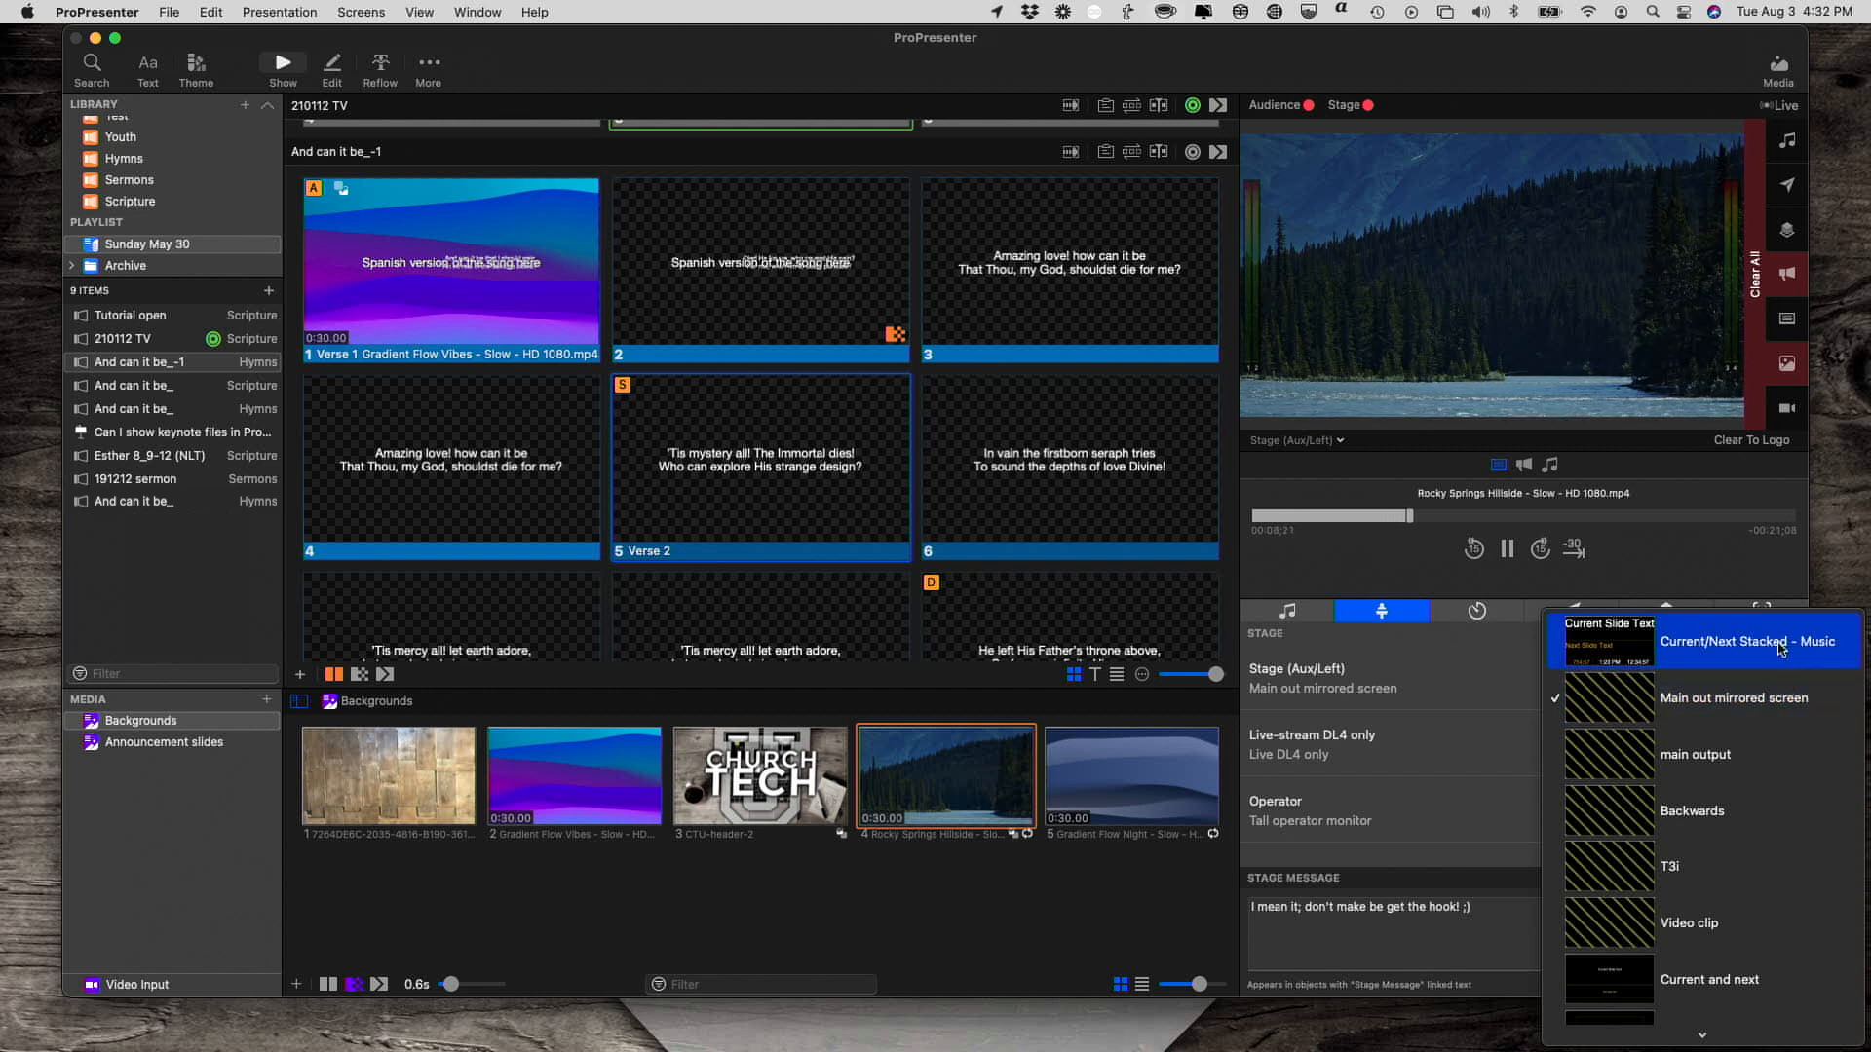
{"action": "left_click", "coordinate": [1782, 650]}
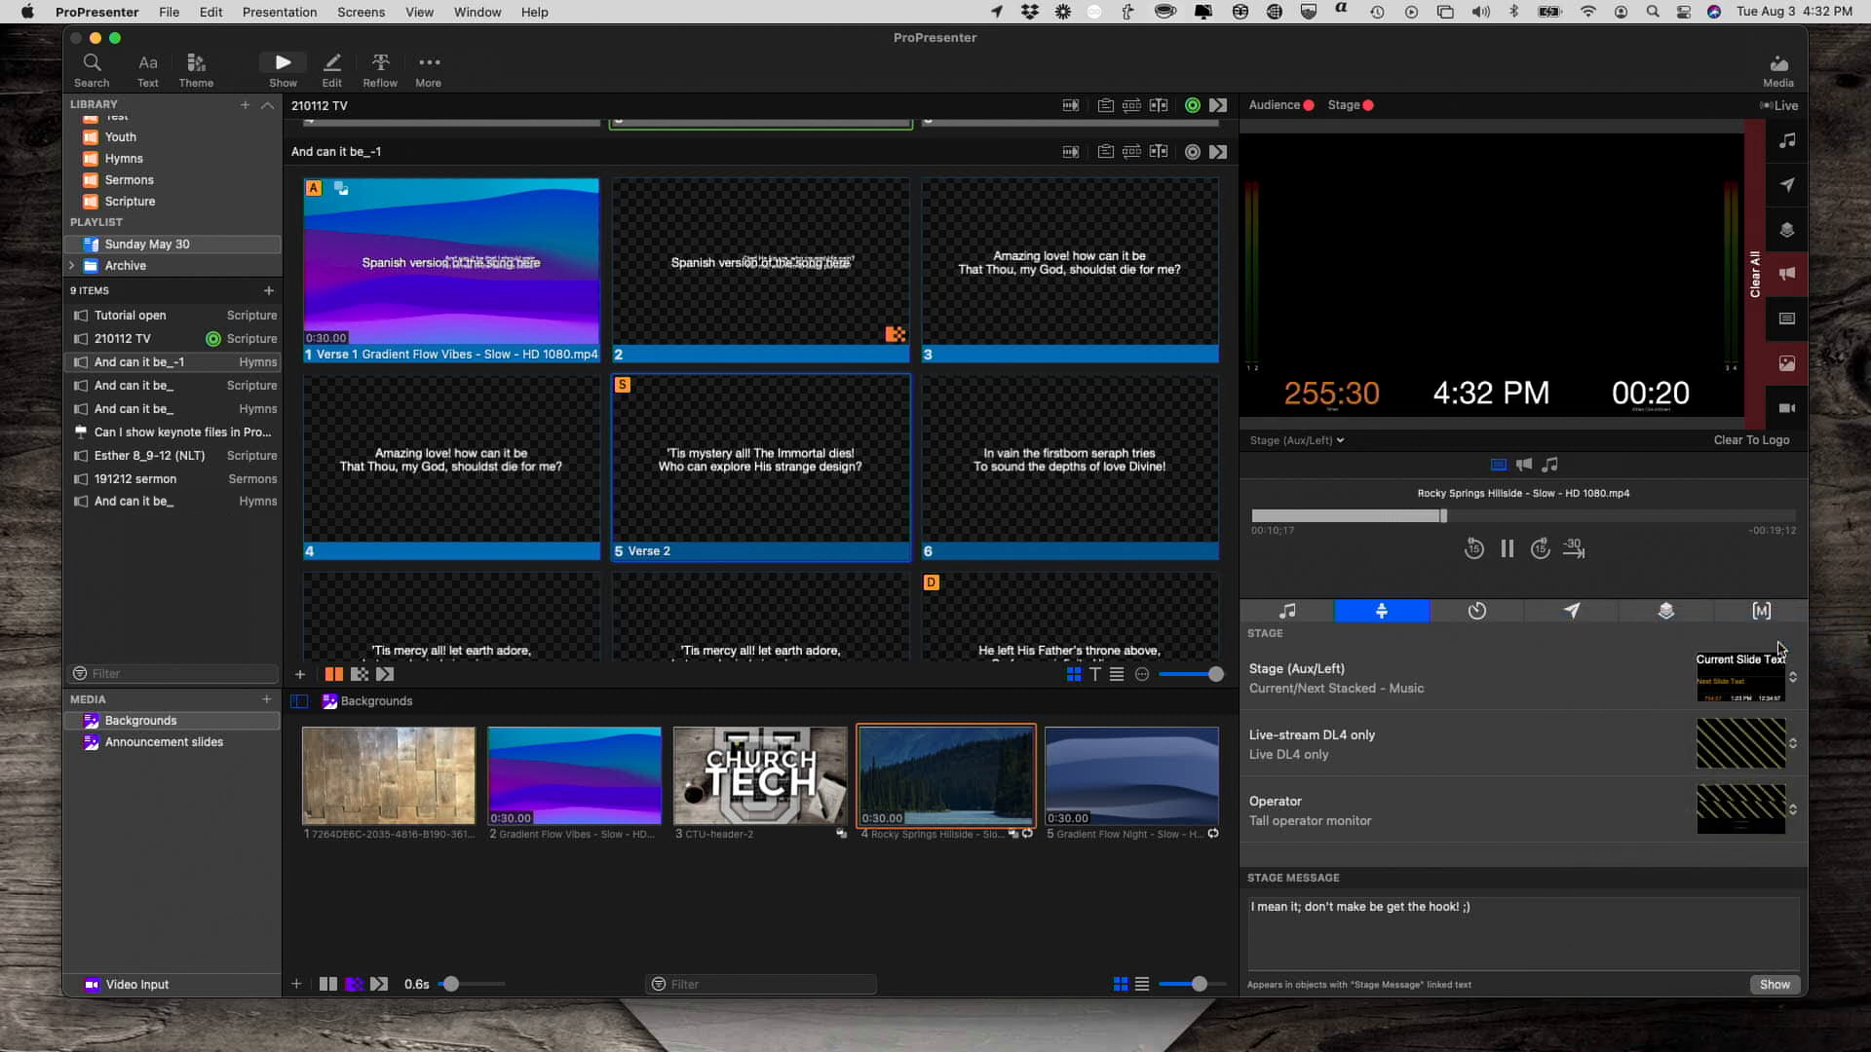
{"action": "left_click", "coordinate": [1032, 465]}
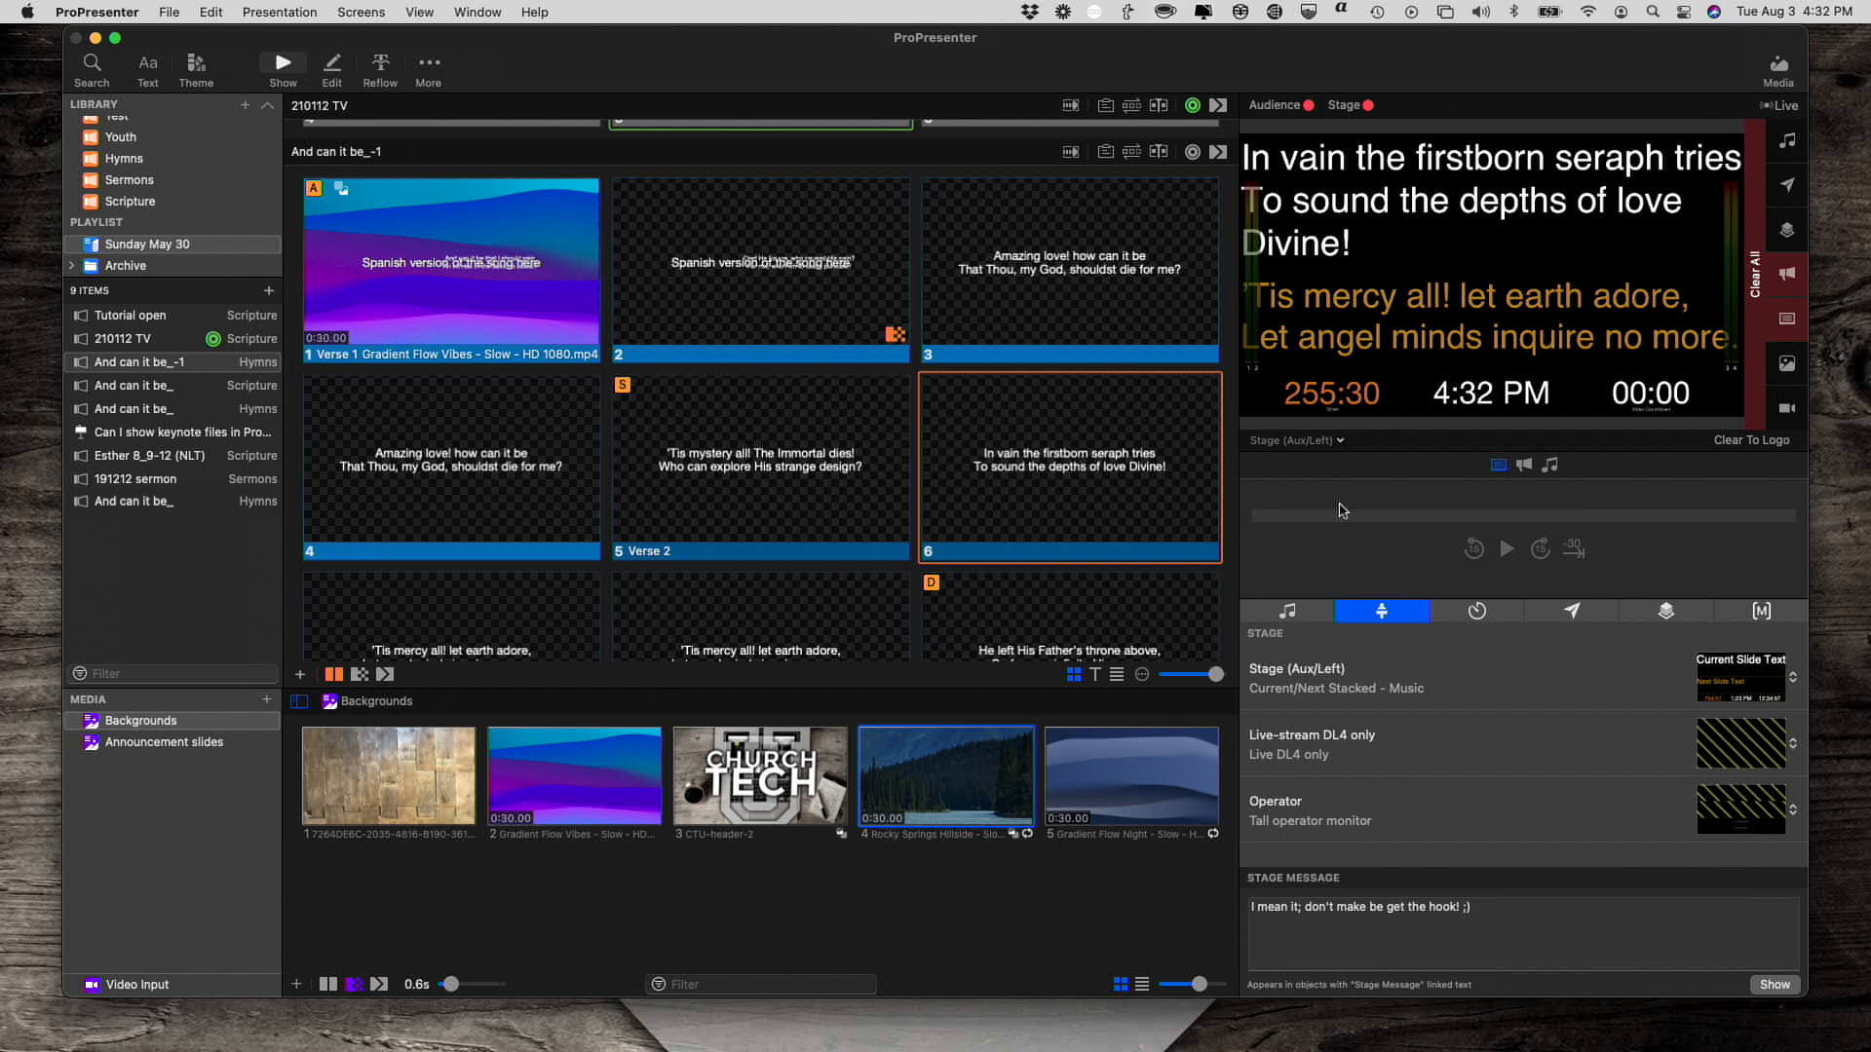
- Open the list of macros
{"action": "left_click", "coordinate": [1762, 612]}
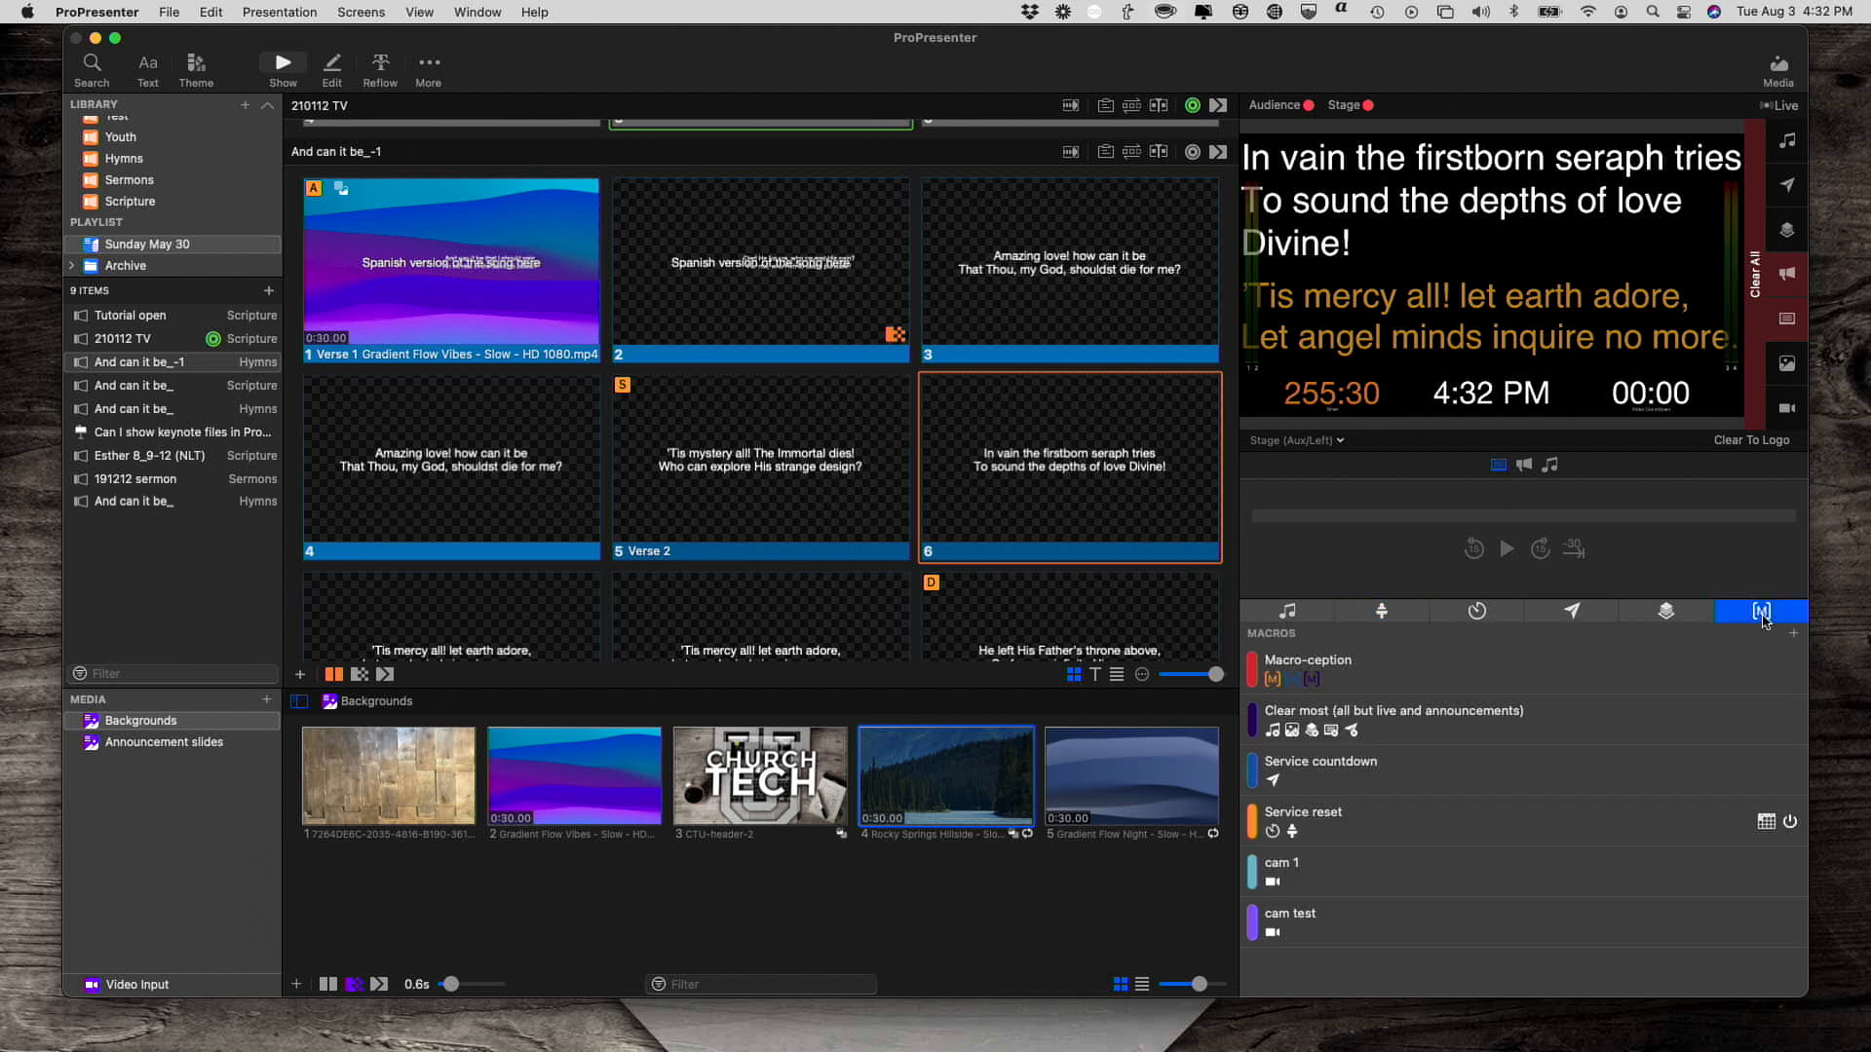